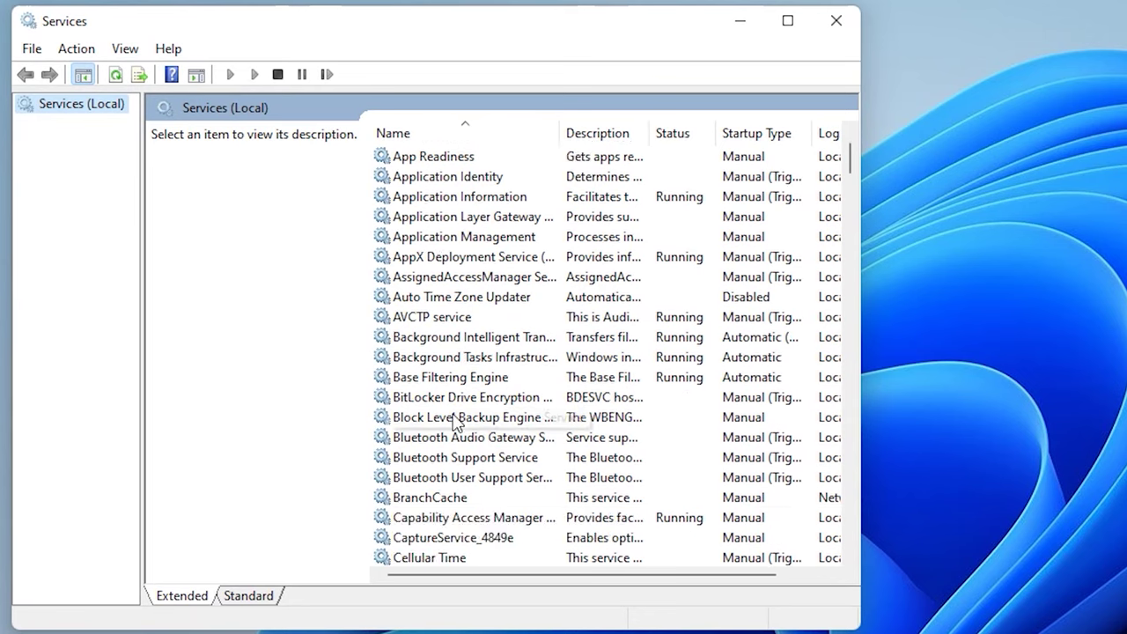
- Set the CNG Key Isolation service's startup type to Manual and start the service
{"action": "scroll", "coordinate": [451, 424], "scroll_direction": "down", "scroll_amount": 5}
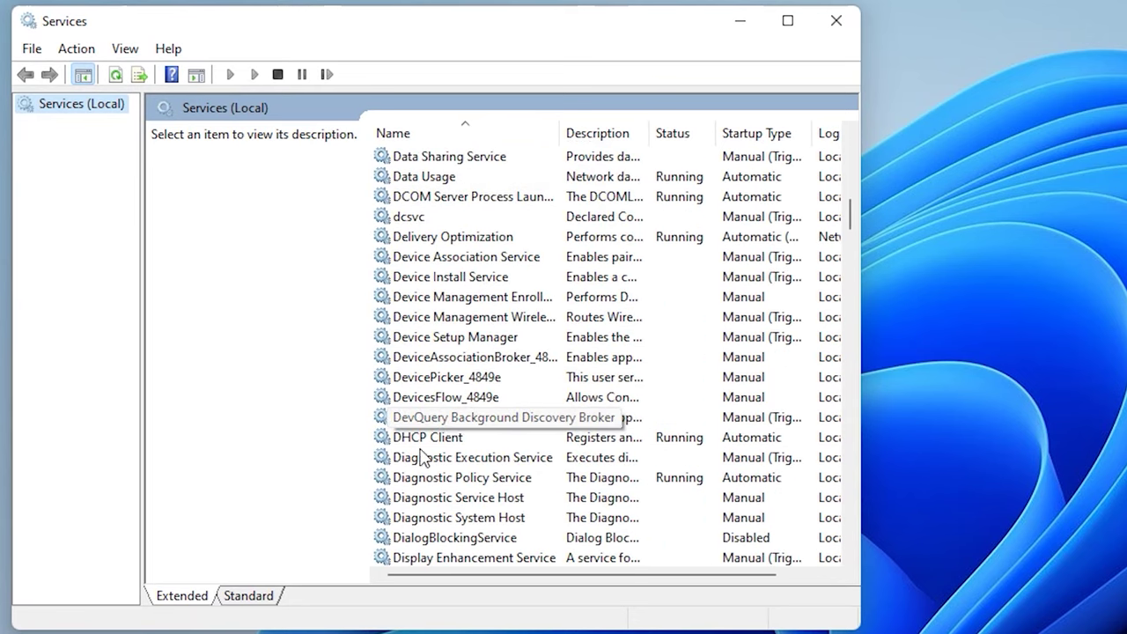
{"action": "scroll", "coordinate": [522, 432], "scroll_direction": "up", "scroll_amount": 9}
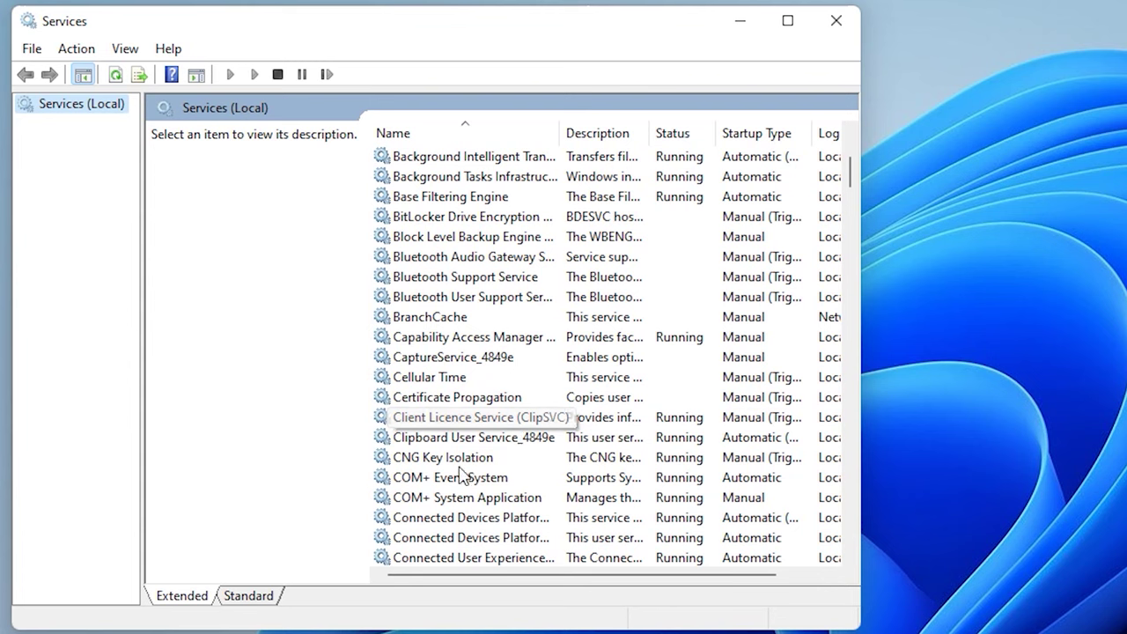
{"action": "left_click", "coordinate": [433, 458]}
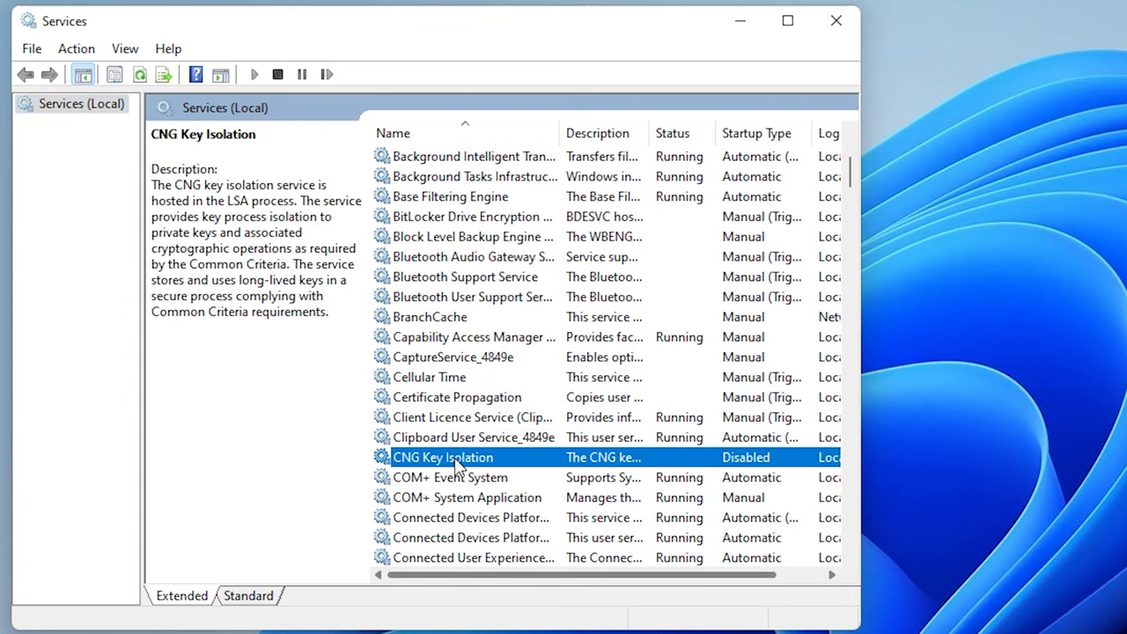
{"action": "double_click", "coordinate": [454, 465]}
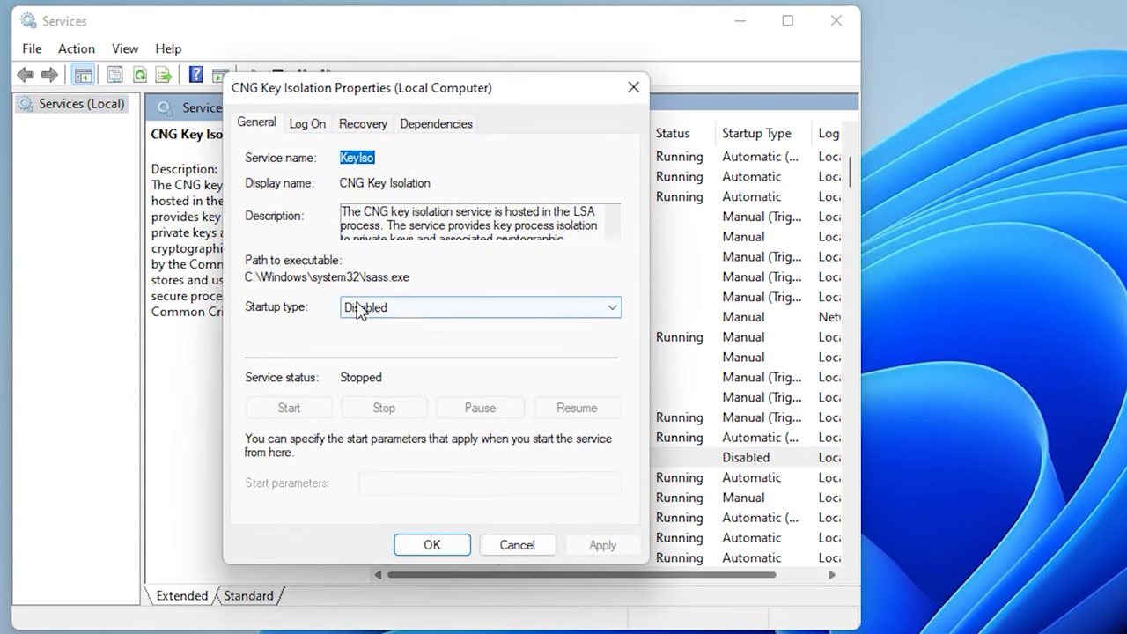
{"action": "left_click", "coordinate": [400, 310]}
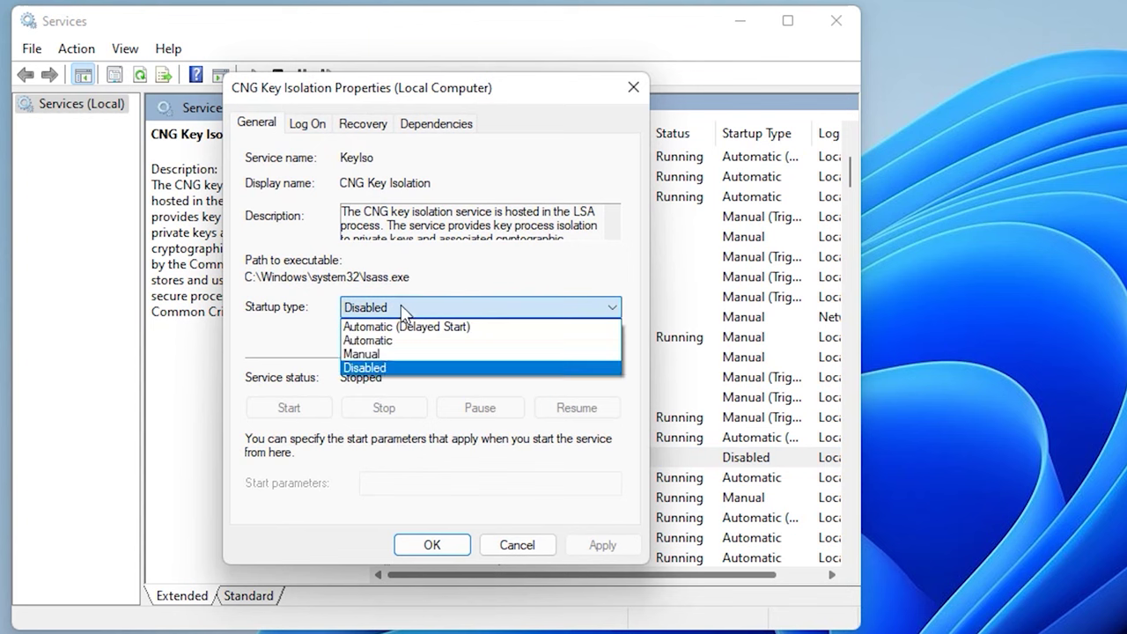
{"action": "left_click", "coordinate": [372, 353]}
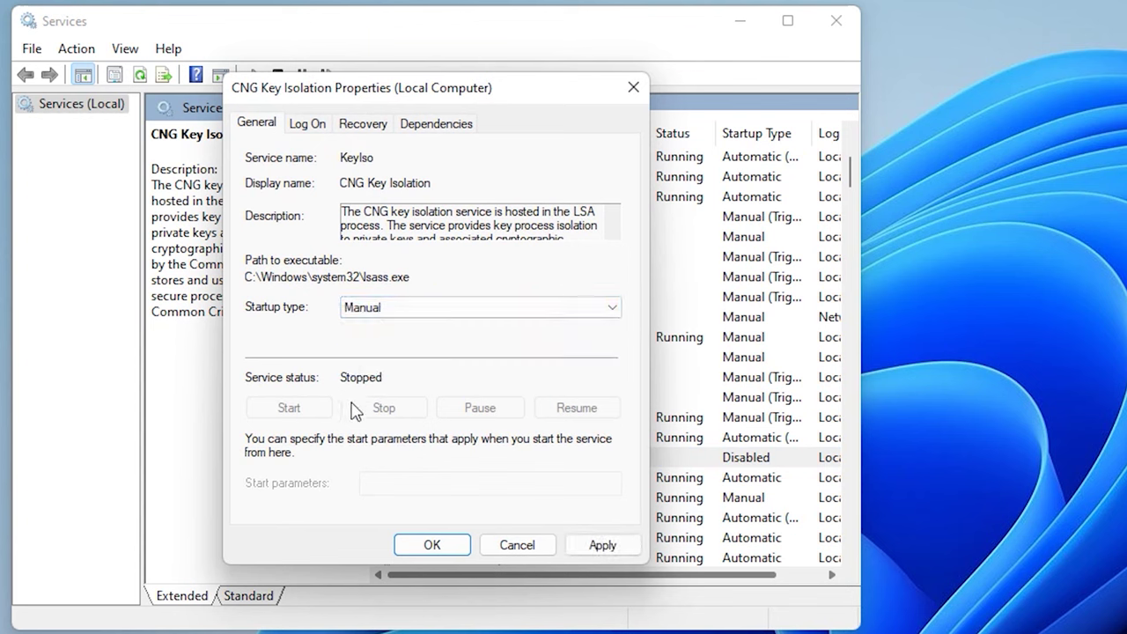
{"action": "left_click", "coordinate": [594, 545]}
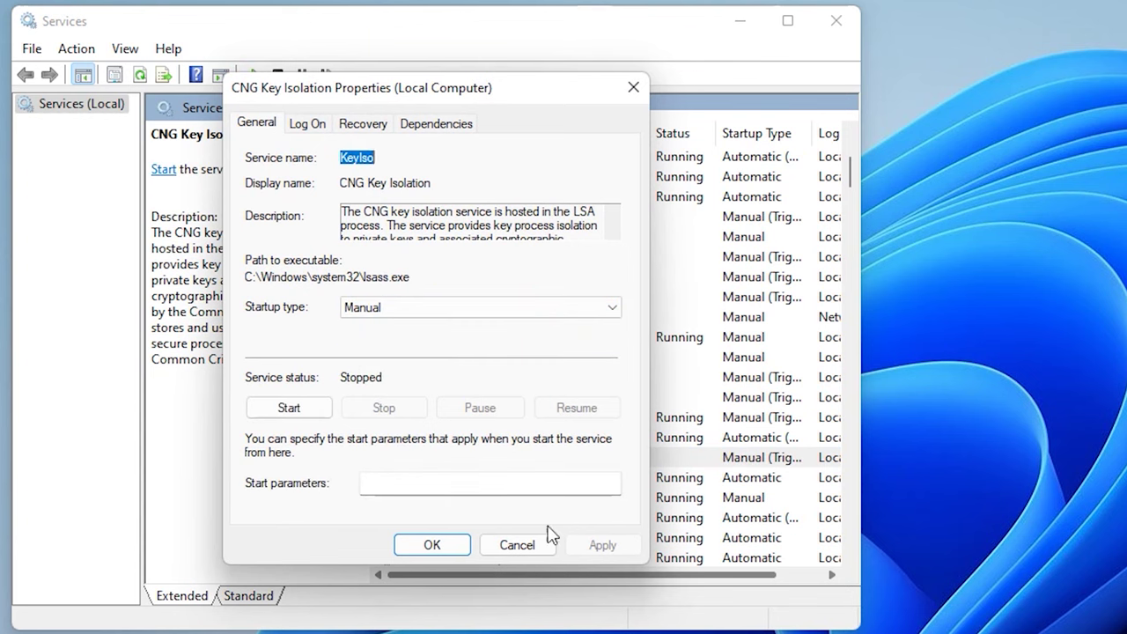
{"action": "left_click", "coordinate": [296, 410]}
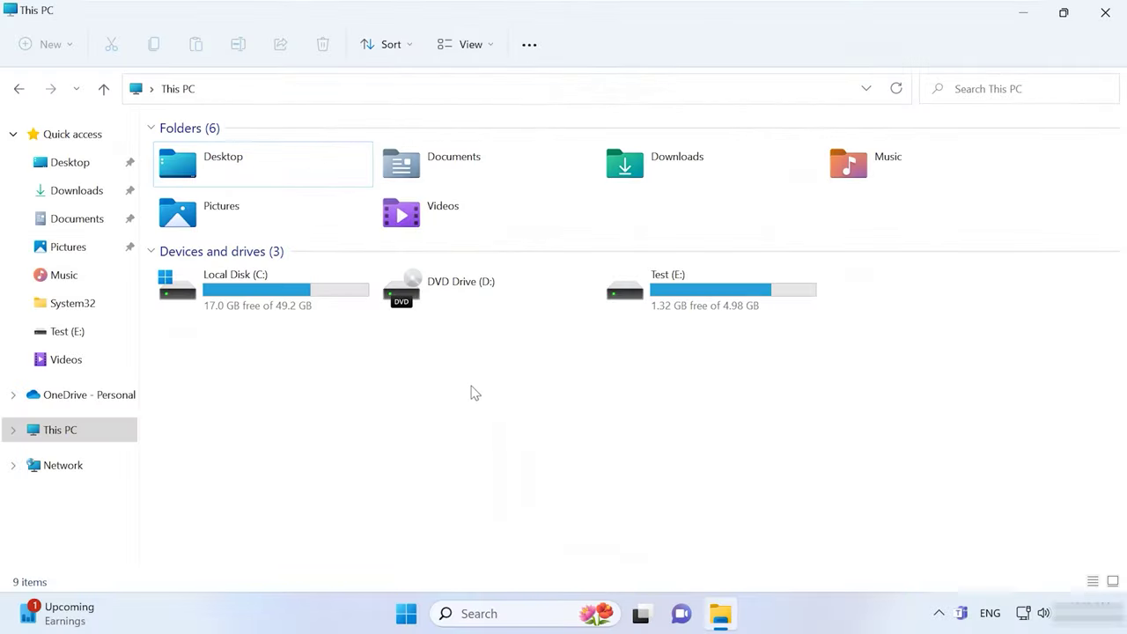
- Switch to File Explorer and turn on the display of hidden items
{"action": "left_click", "coordinate": [493, 48]}
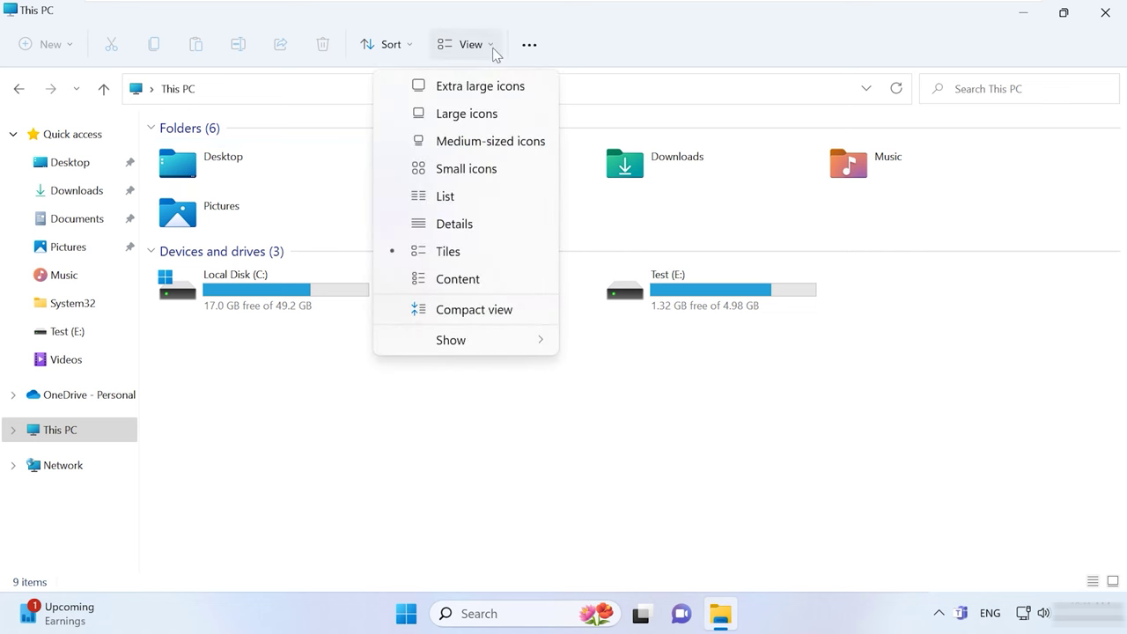
{"action": "mouse_move", "coordinate": [495, 349]}
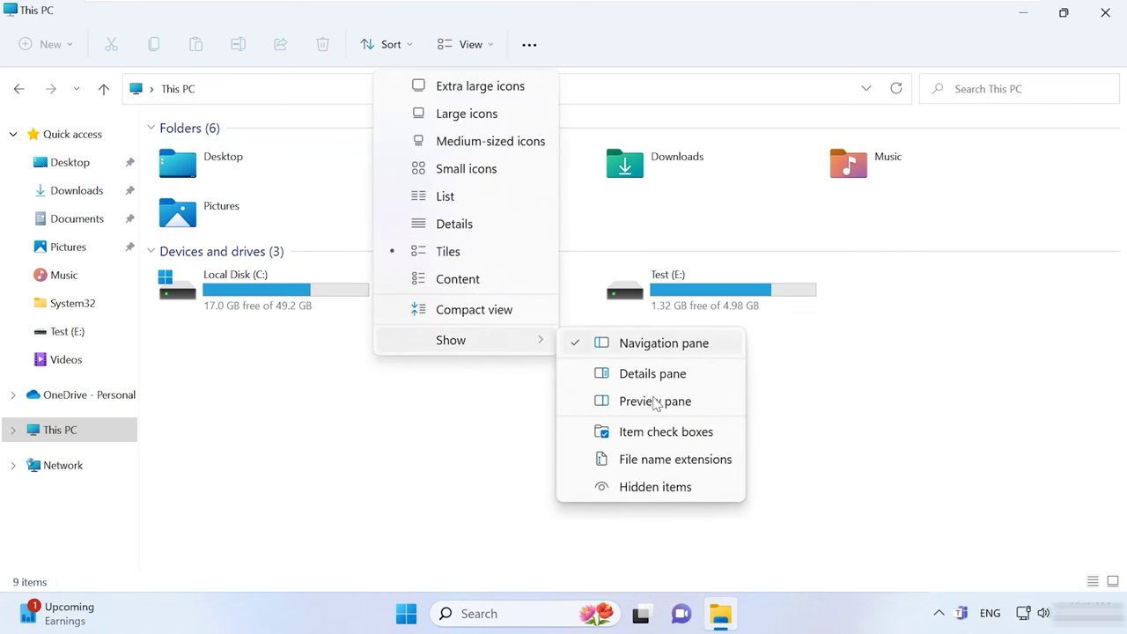
{"action": "left_click", "coordinate": [667, 493]}
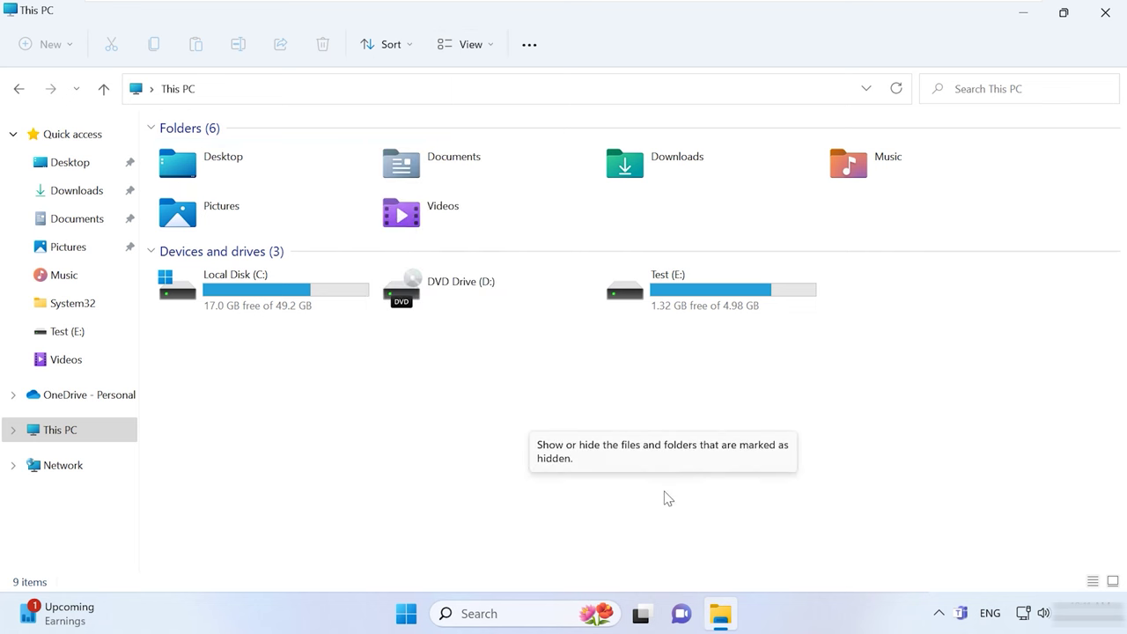
- Open the folder C:\Windows\ServiceProfiles\LocalService\AppData\Local\Microsoft\Ngc
{"action": "double_click", "coordinate": [279, 289]}
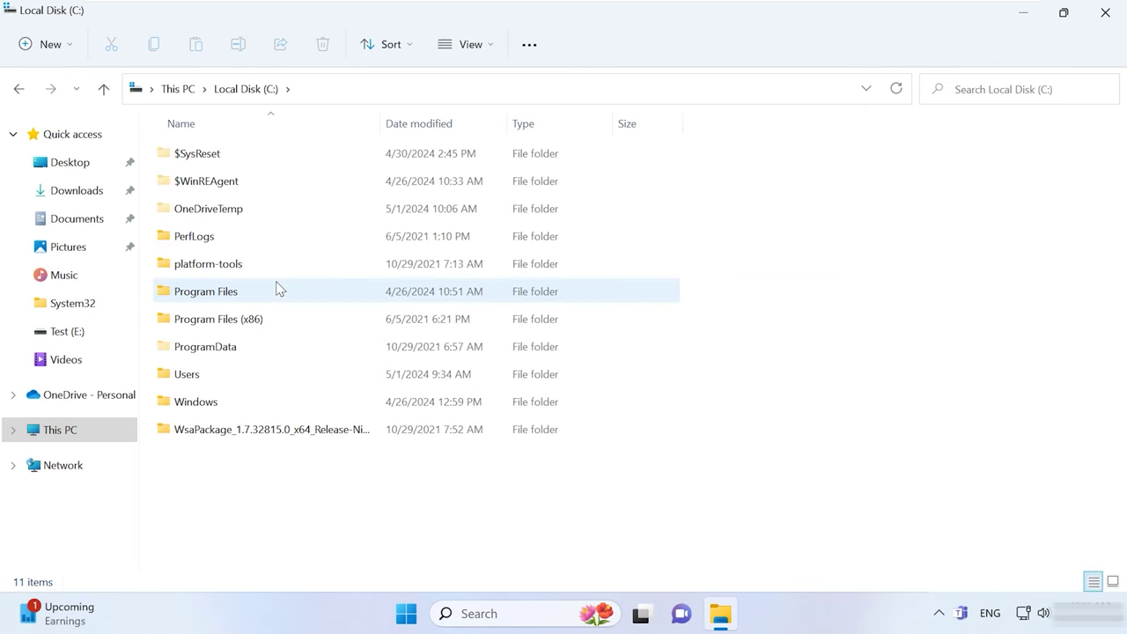
{"action": "double_click", "coordinate": [216, 404]}
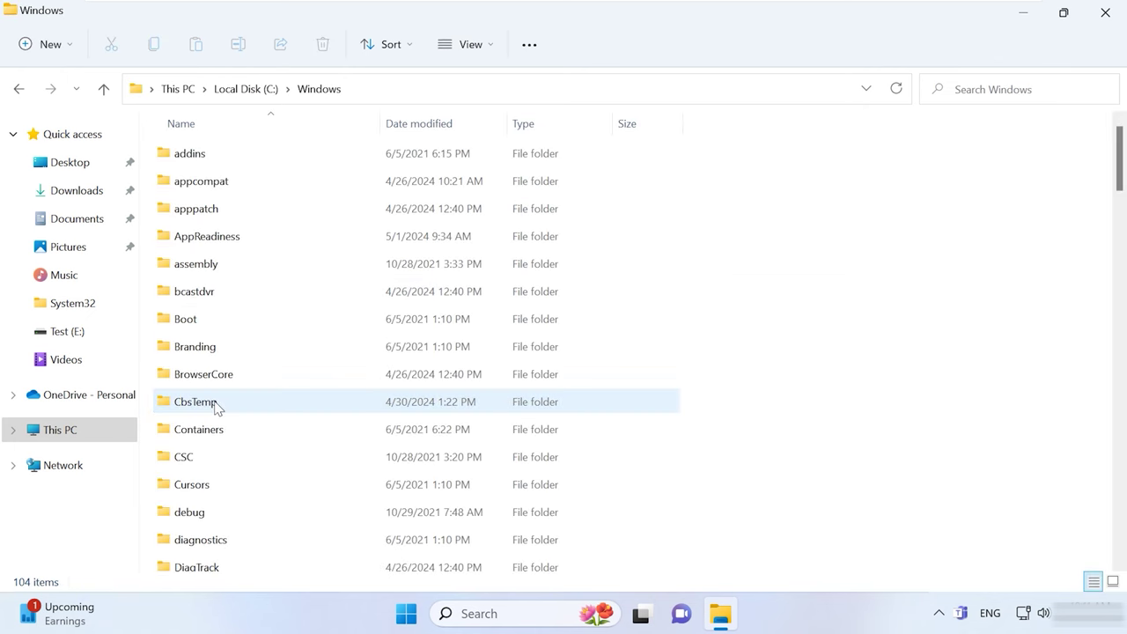
{"action": "scroll", "coordinate": [220, 405], "scroll_direction": "down", "scroll_amount": 15}
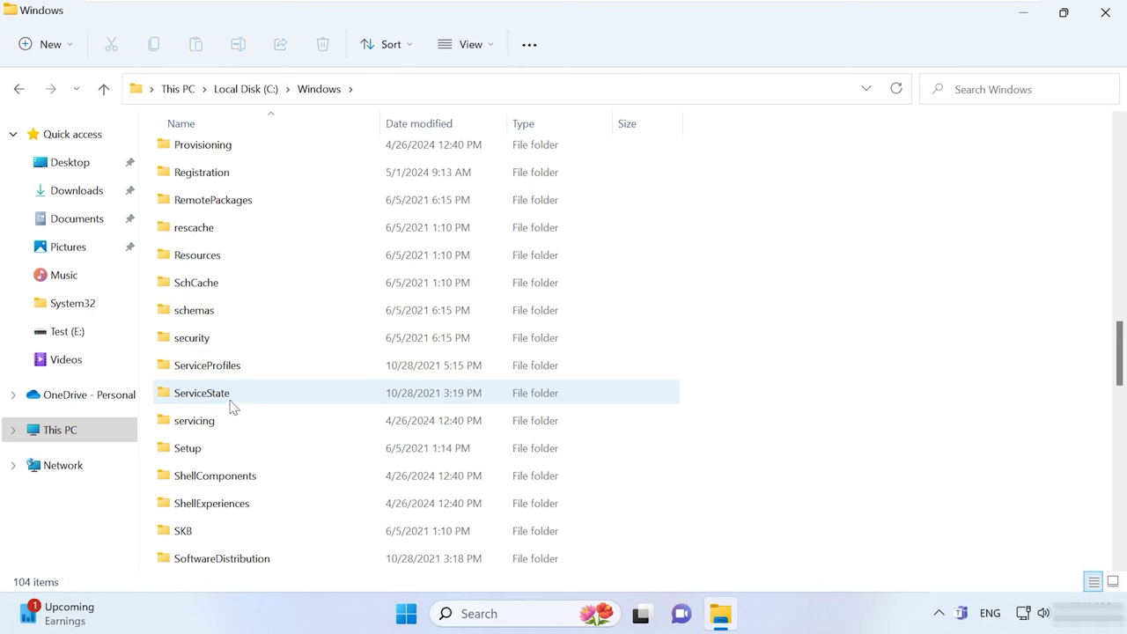
{"action": "double_click", "coordinate": [218, 373]}
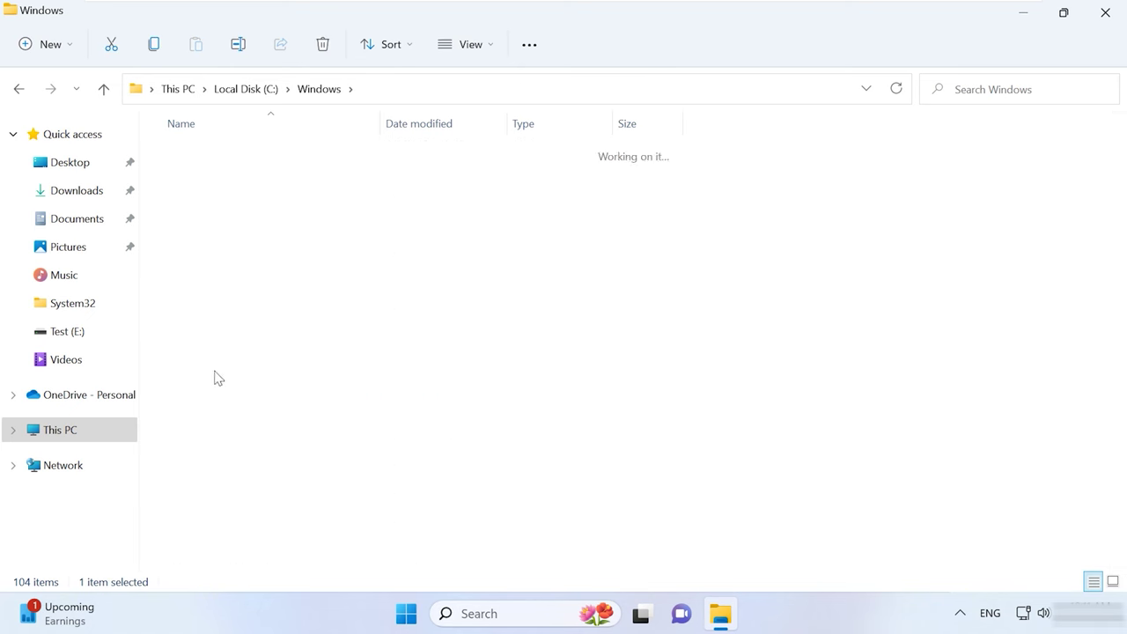
{"action": "double_click", "coordinate": [224, 158]}
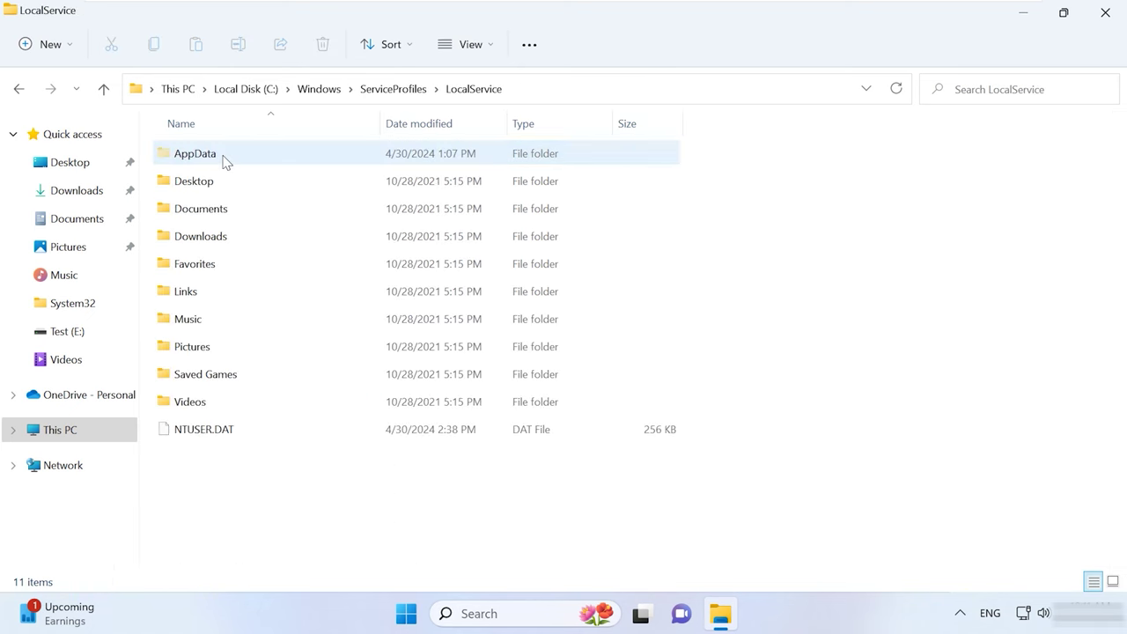
{"action": "double_click", "coordinate": [213, 158]}
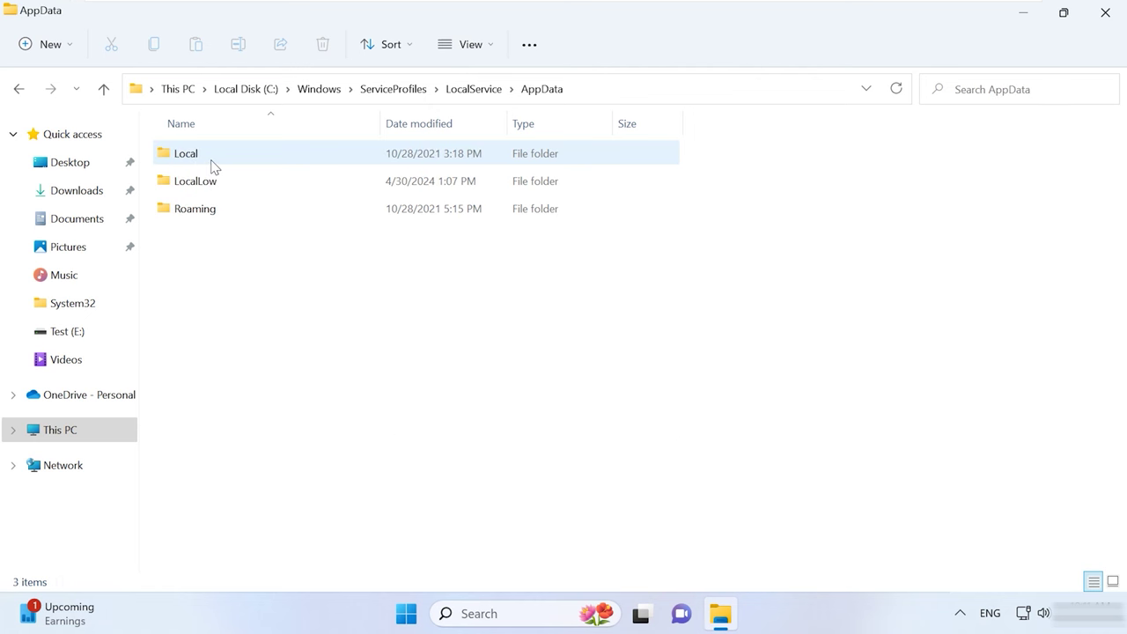
{"action": "double_click", "coordinate": [212, 166]}
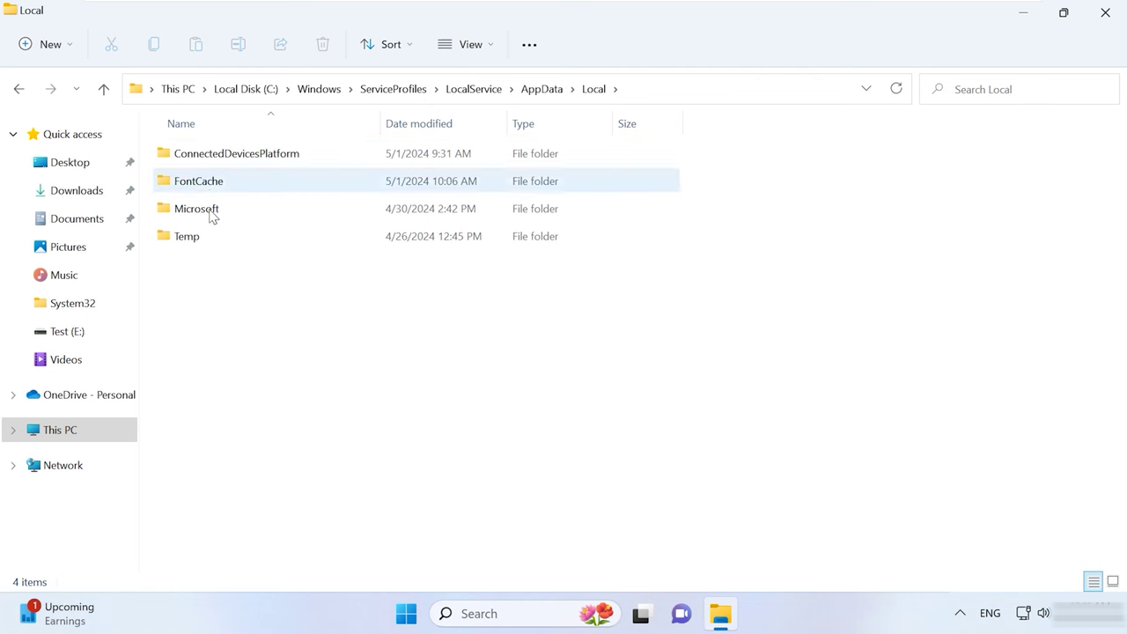
{"action": "double_click", "coordinate": [212, 218]}
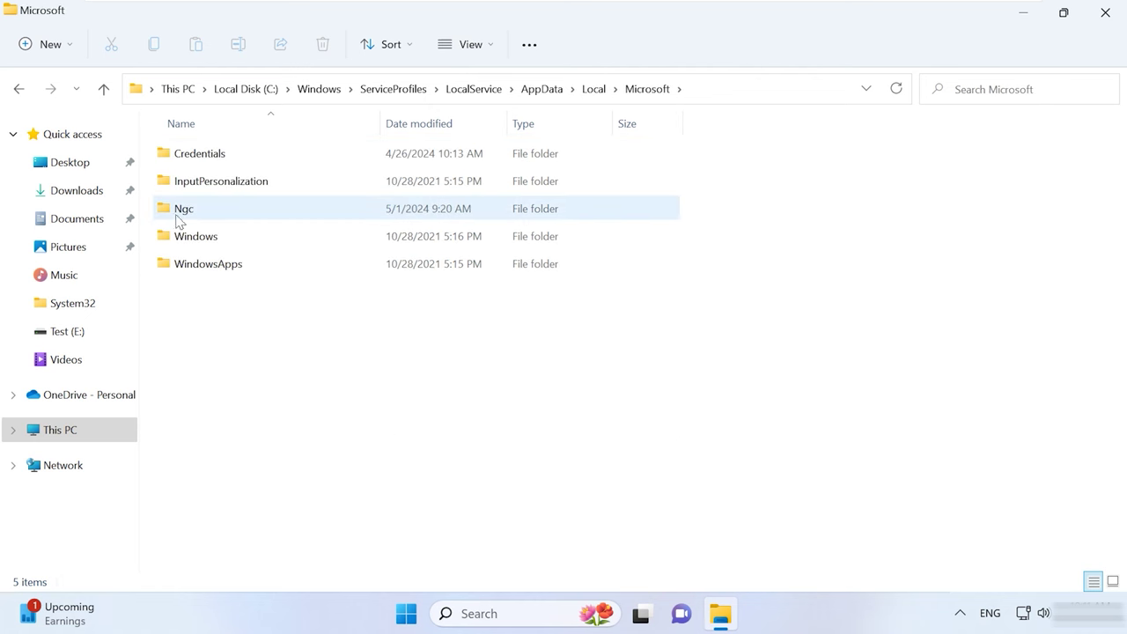
{"action": "double_click", "coordinate": [195, 217]}
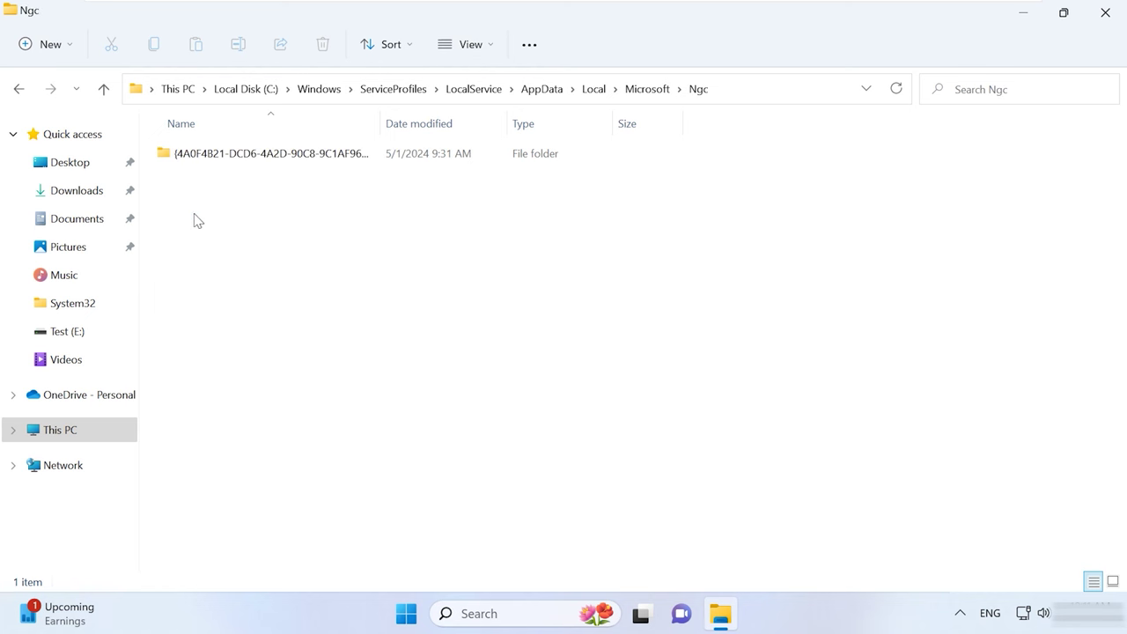
- Delete the only subfolder inside the Ngc folder
{"action": "left_click", "coordinate": [257, 163]}
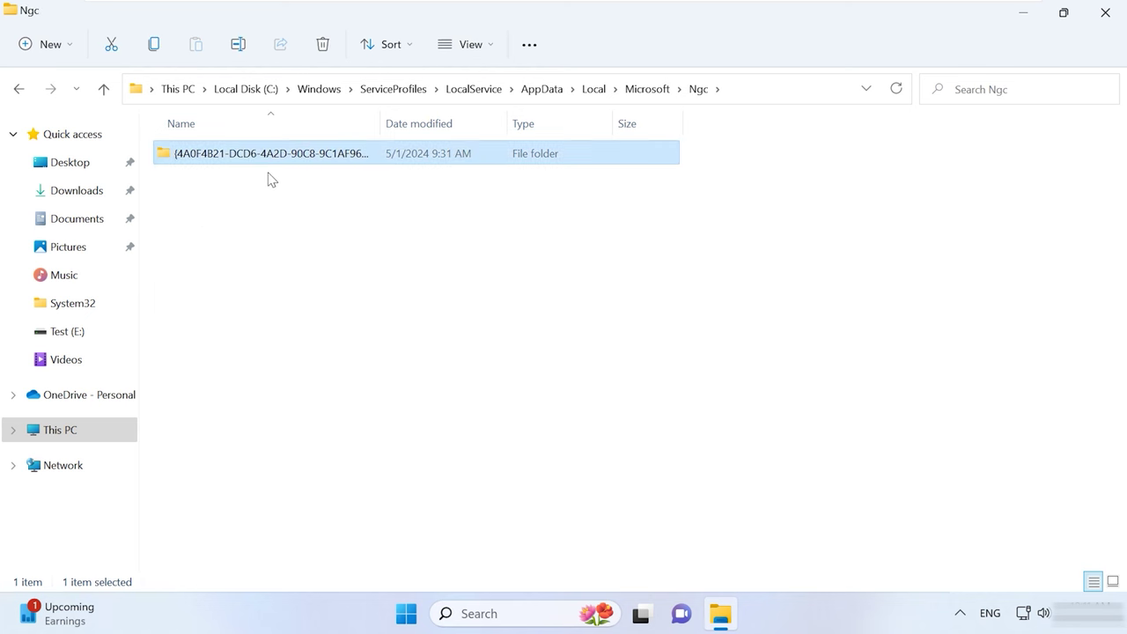
{"action": "right_click", "coordinate": [266, 155]}
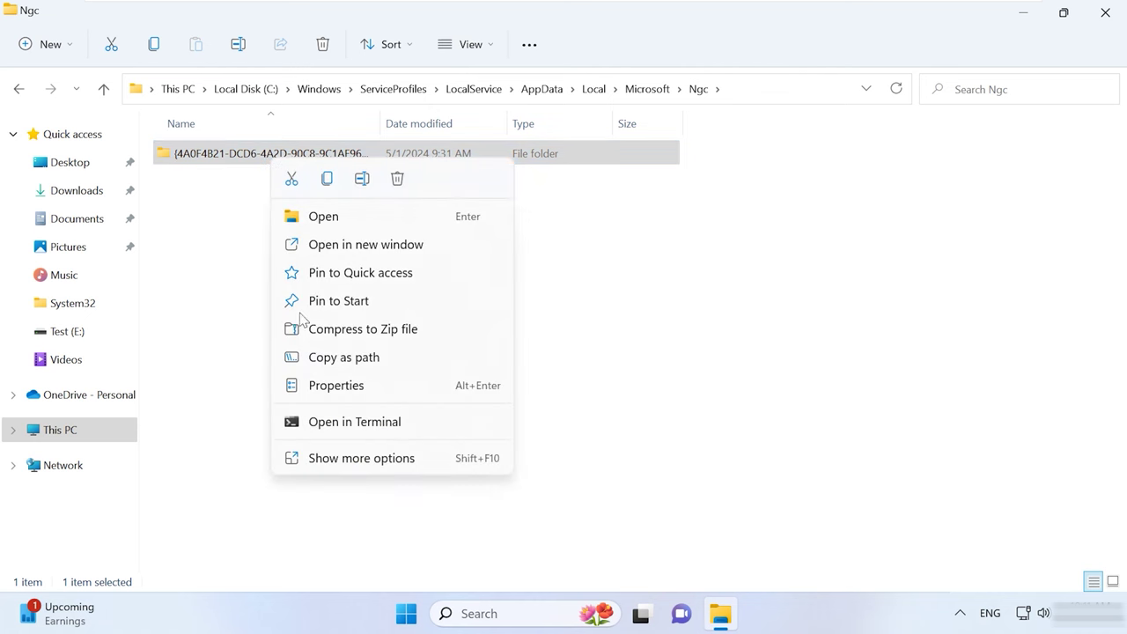
{"action": "left_click", "coordinate": [397, 180]}
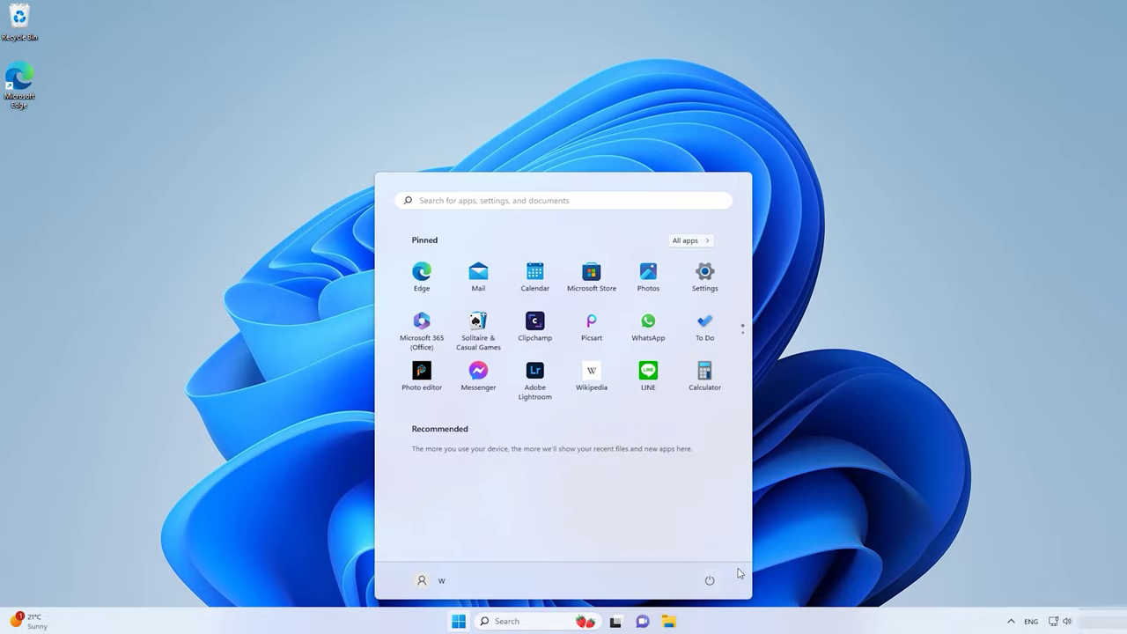
- Restart the PC into Advanced startup from the Recovery page of Windows Settings
{"action": "left_click", "coordinate": [705, 273]}
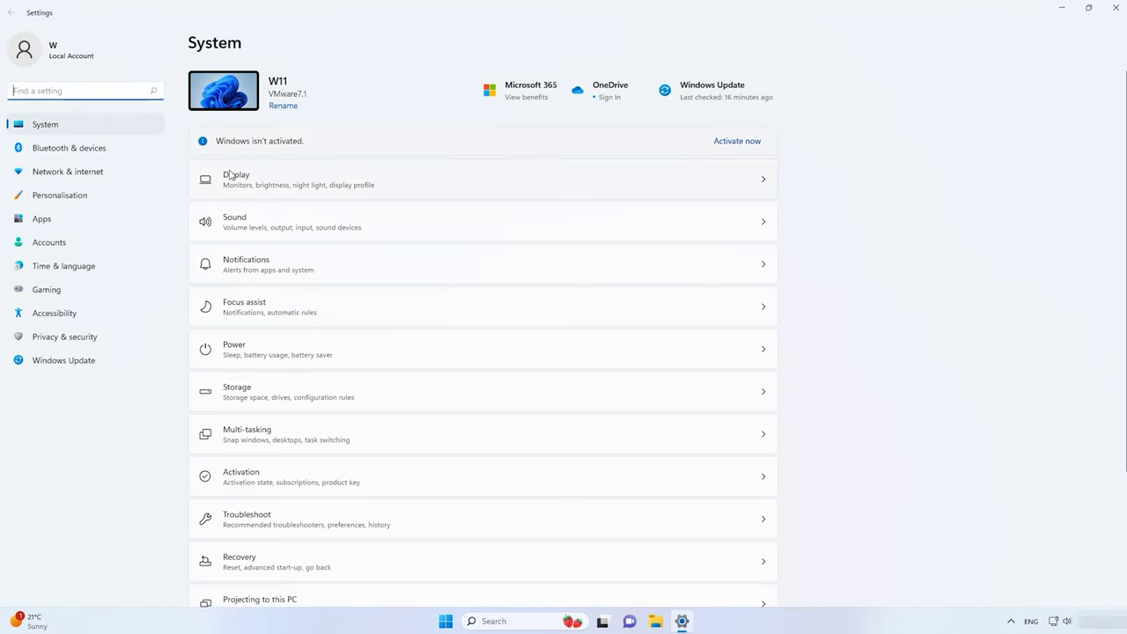
{"action": "scroll", "coordinate": [423, 488], "scroll_direction": "down", "scroll_amount": 4}
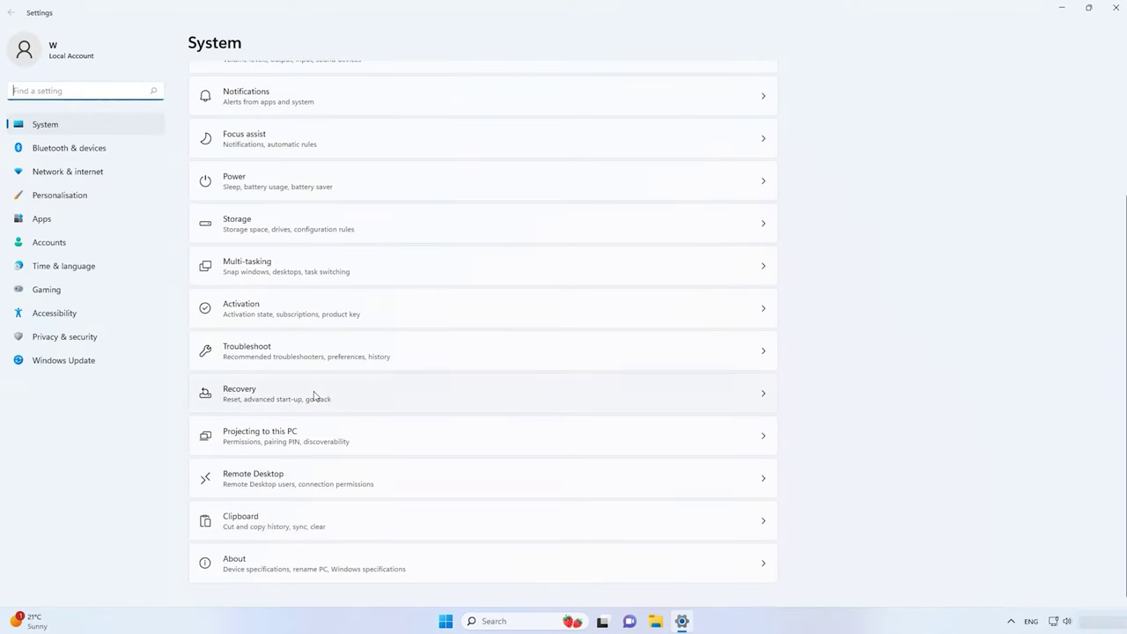
{"action": "left_click", "coordinate": [315, 394]}
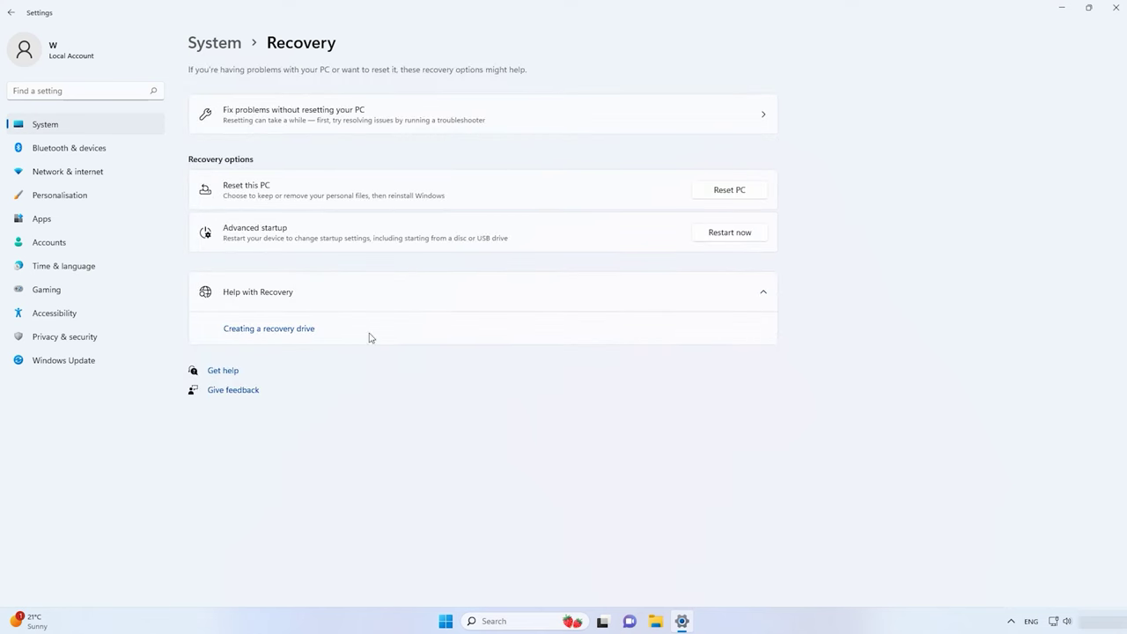
{"action": "left_click", "coordinate": [738, 235]}
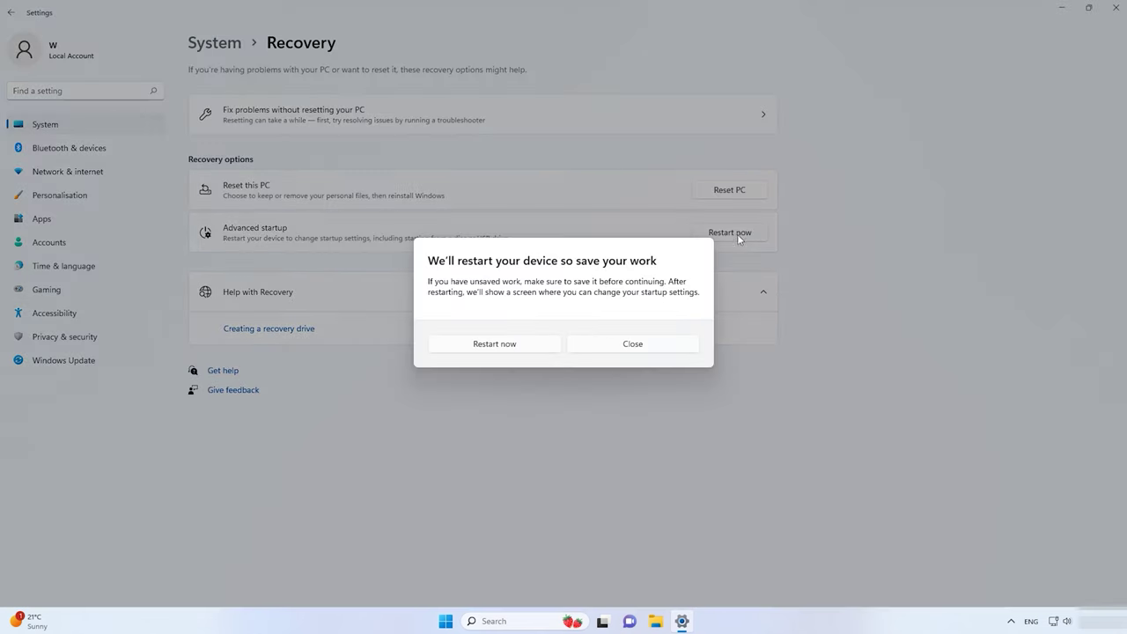
{"action": "left_click", "coordinate": [509, 349]}
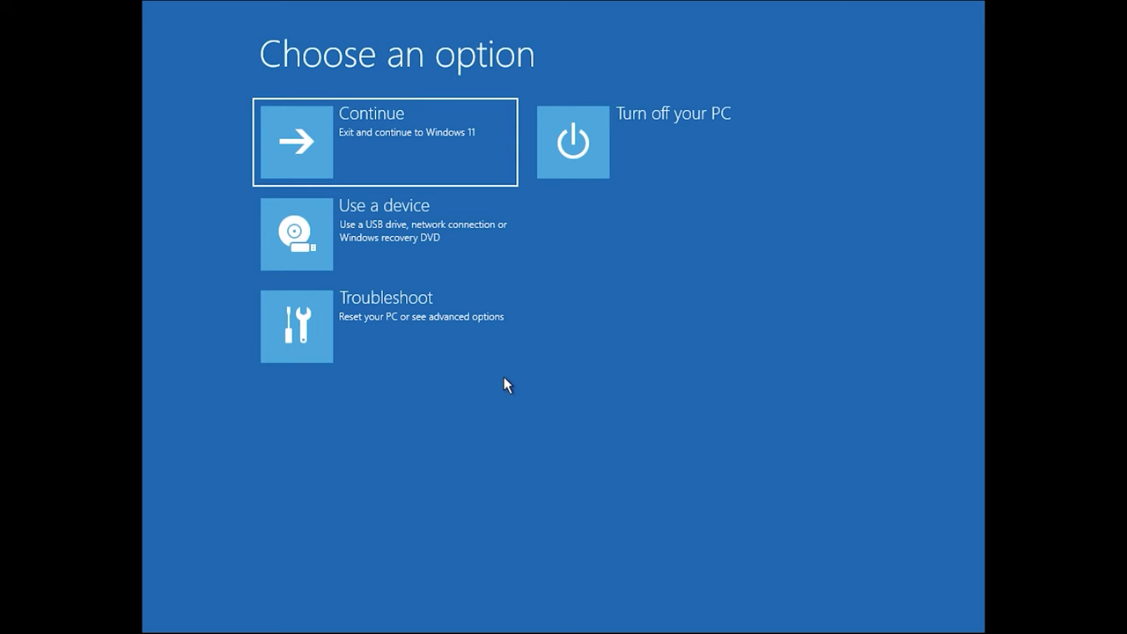
- Open Command Prompt from the advanced troubleshooting options and run regedit to launch the Registry Editor
{"action": "left_click", "coordinate": [411, 323]}
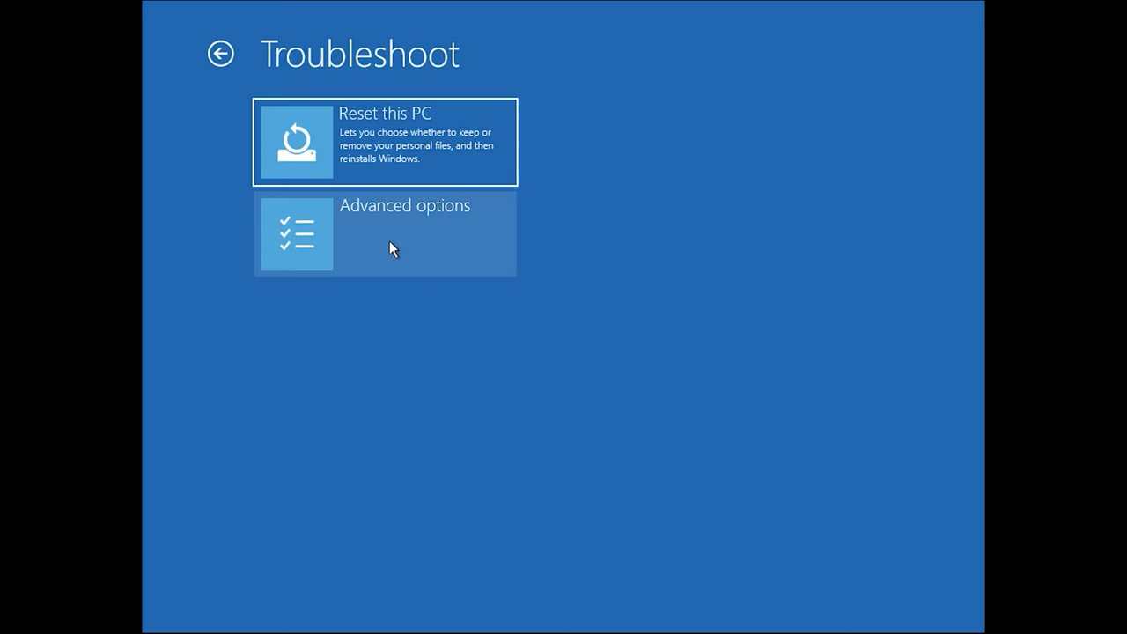
{"action": "left_click", "coordinate": [425, 238]}
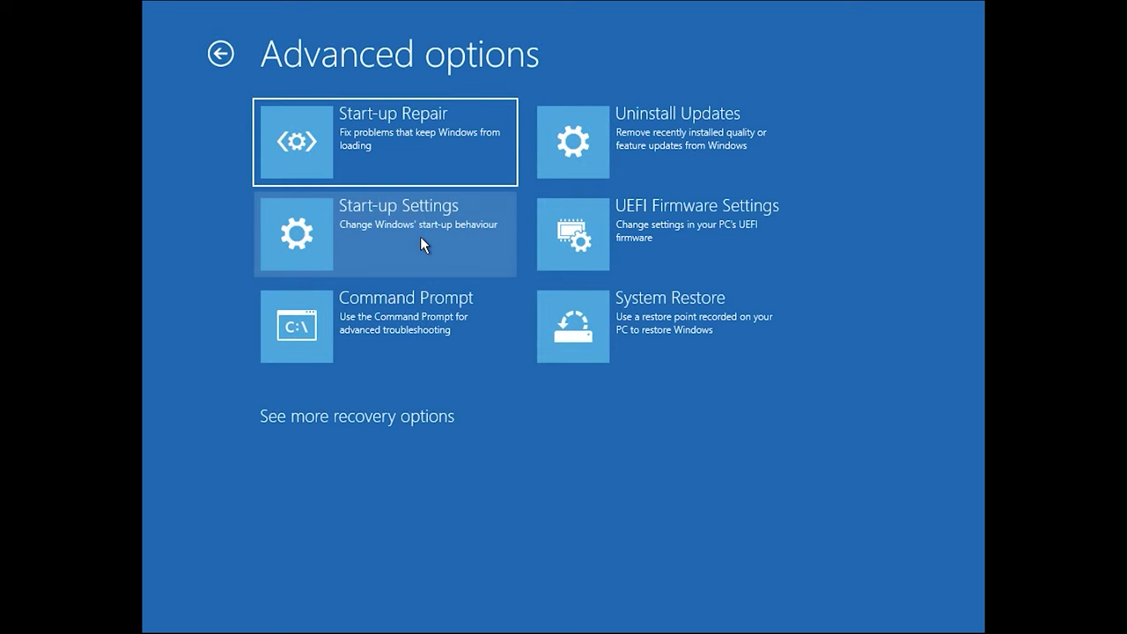
{"action": "left_click", "coordinate": [424, 325]}
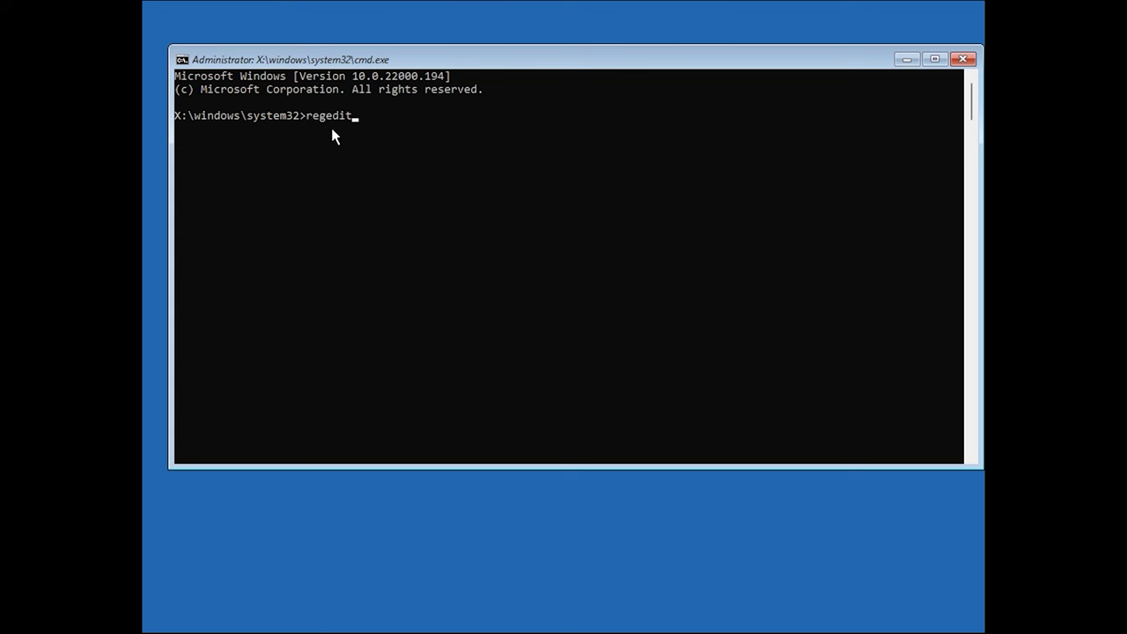
{"action": "key", "text": "Return"}
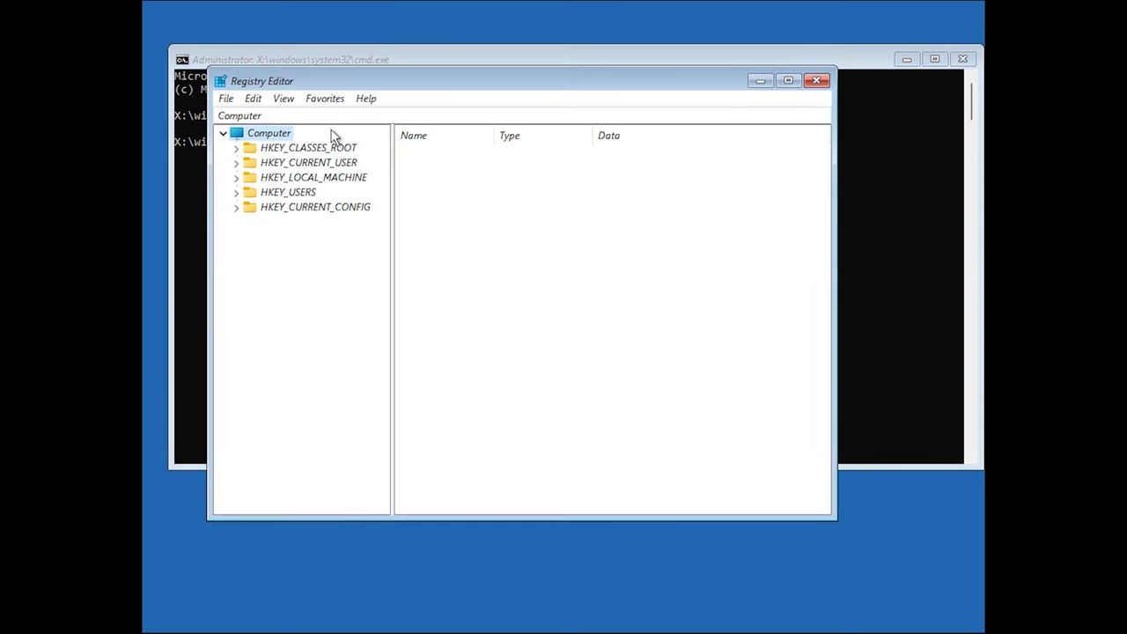
- Start loading a hive under HKEY_LOCAL_MACHINE and browse to the Windows folder on Local Disk (E:)
{"action": "left_click", "coordinate": [305, 180]}
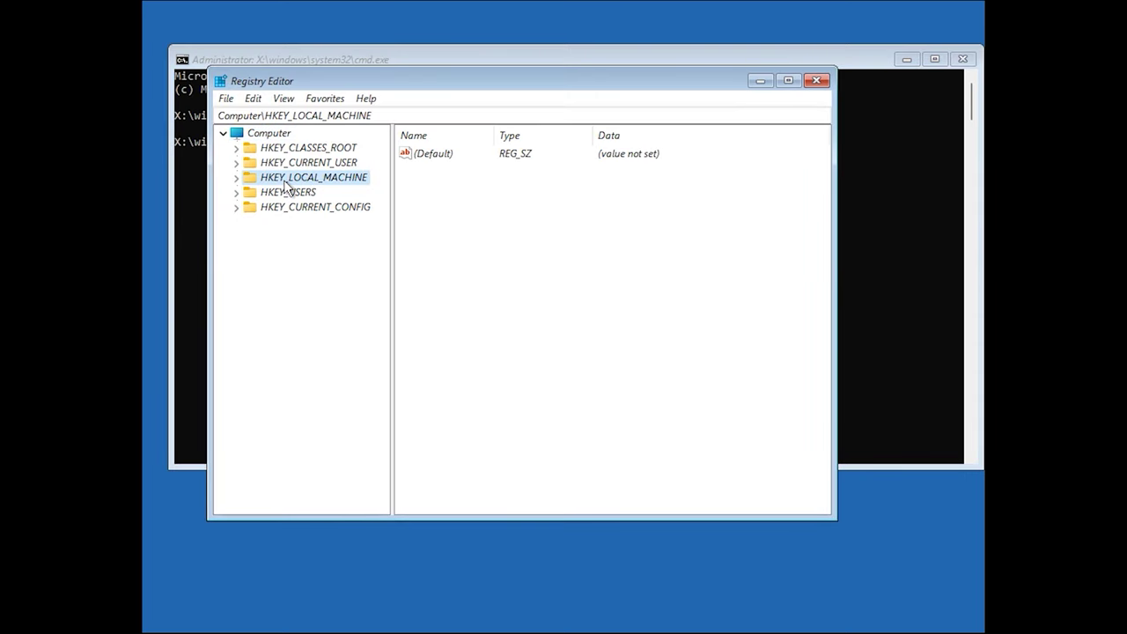
{"action": "left_click", "coordinate": [224, 100]}
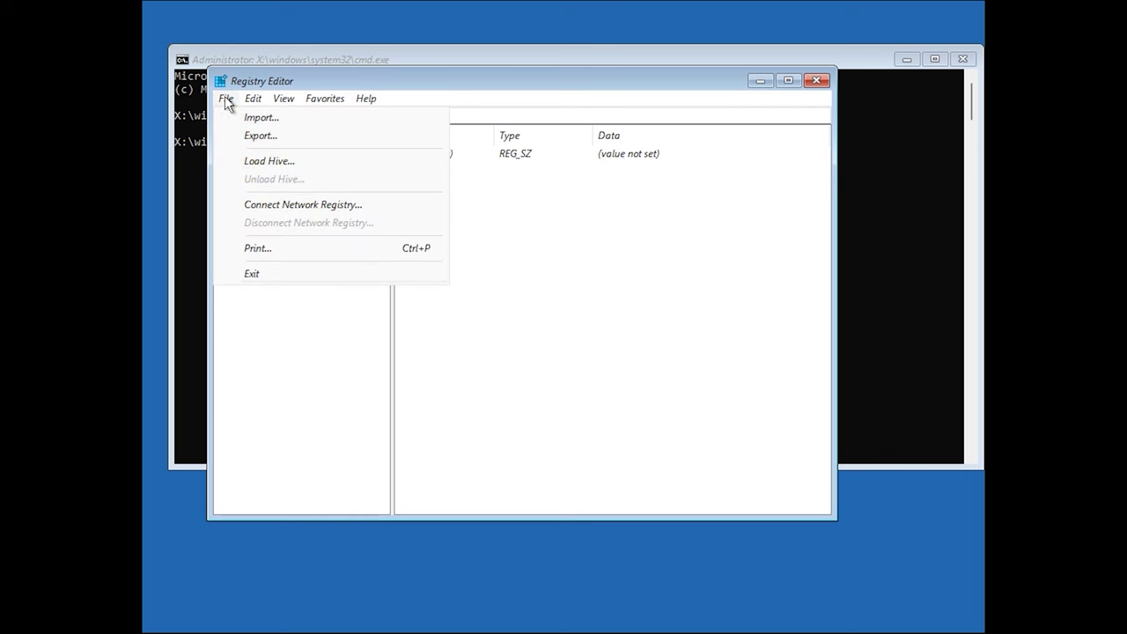
{"action": "left_click", "coordinate": [291, 162]}
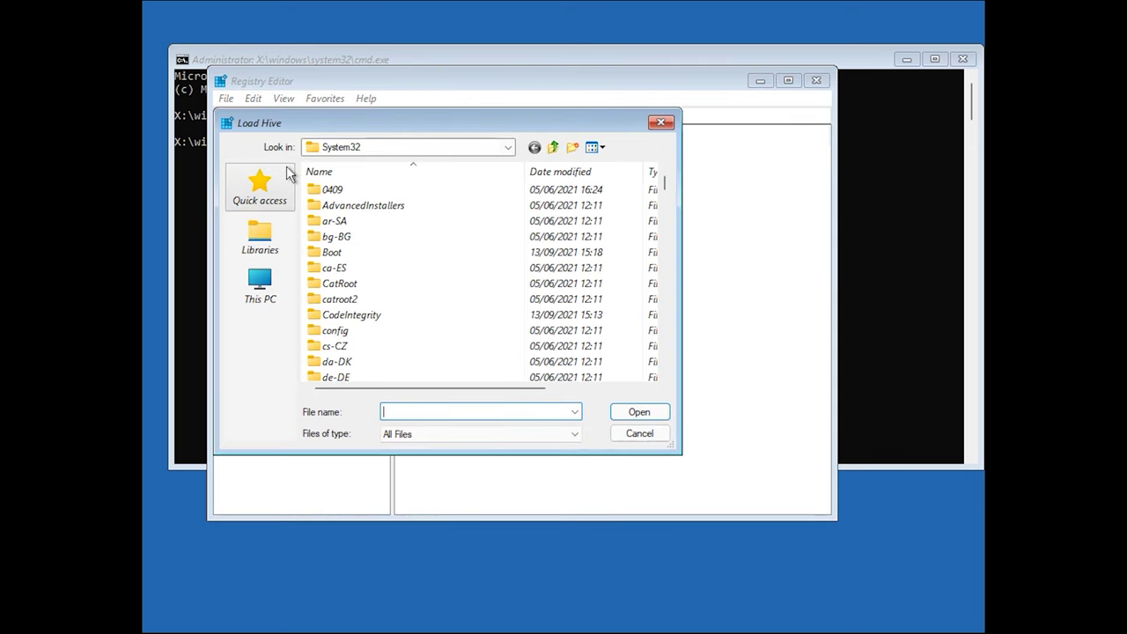
{"action": "left_click", "coordinate": [264, 298]}
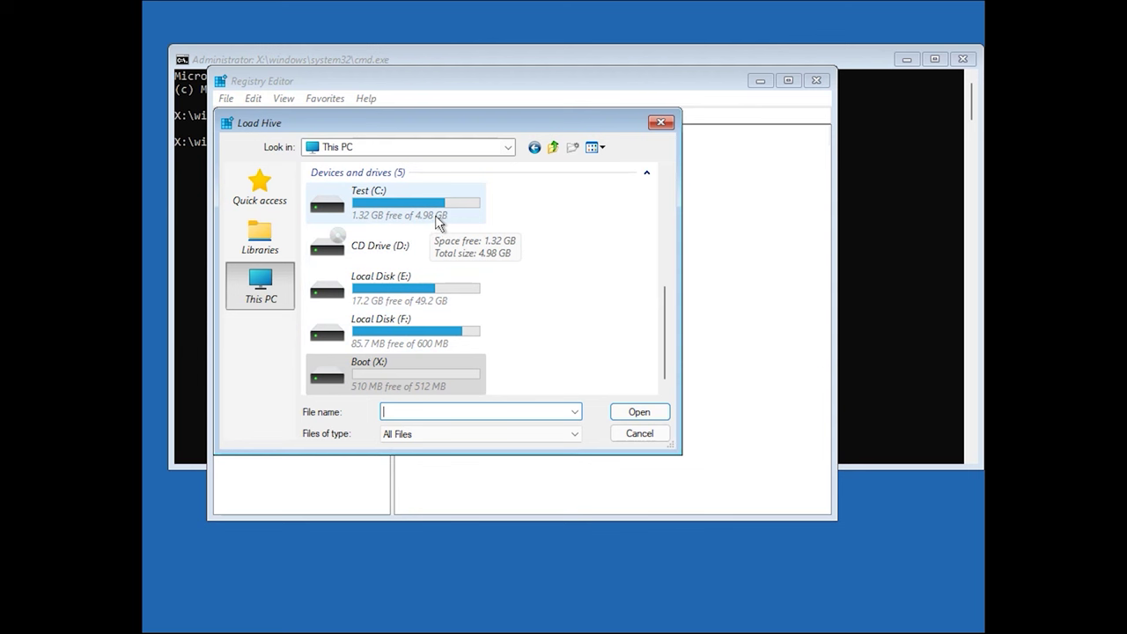
{"action": "left_click", "coordinate": [413, 297]}
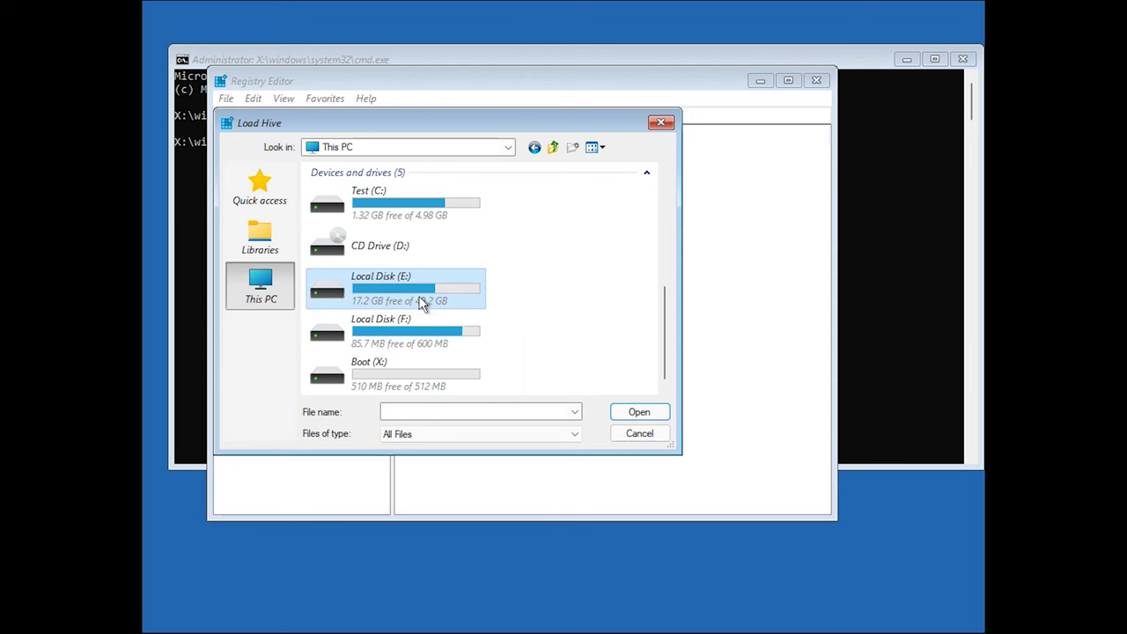
{"action": "double_click", "coordinate": [417, 298]}
{"action": "double_click", "coordinate": [344, 270]}
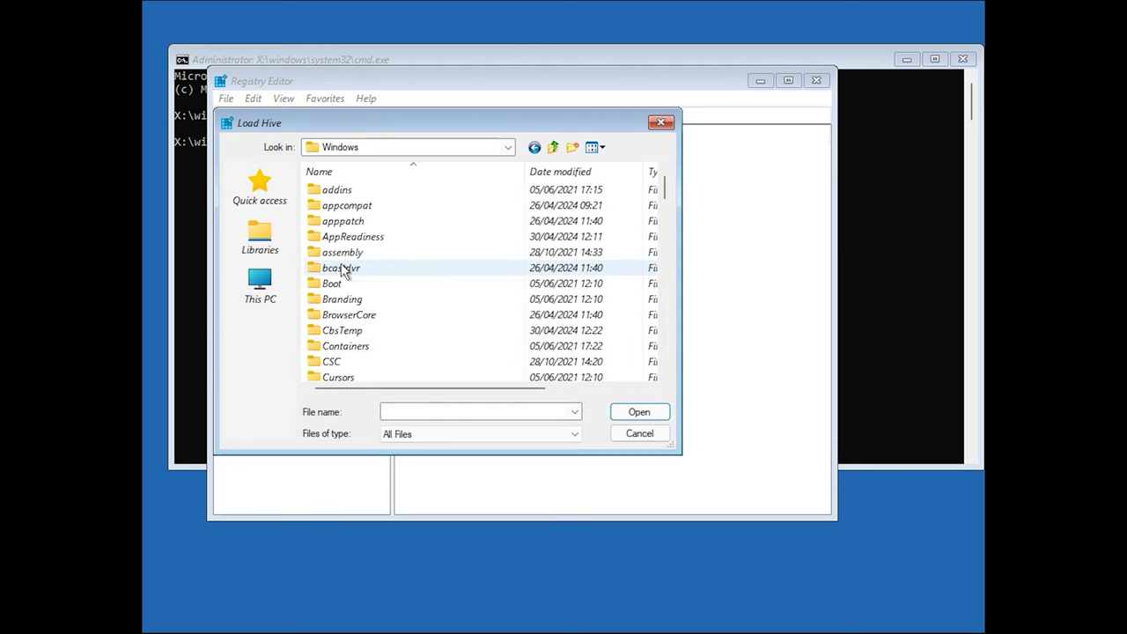
- Load the SYSTEM hive file from System32\config in the Windows folder with the key name 1234
{"action": "scroll", "coordinate": [361, 296], "scroll_direction": "down", "scroll_amount": 3}
{"action": "scroll", "coordinate": [375, 341], "scroll_direction": "down", "scroll_amount": 13}
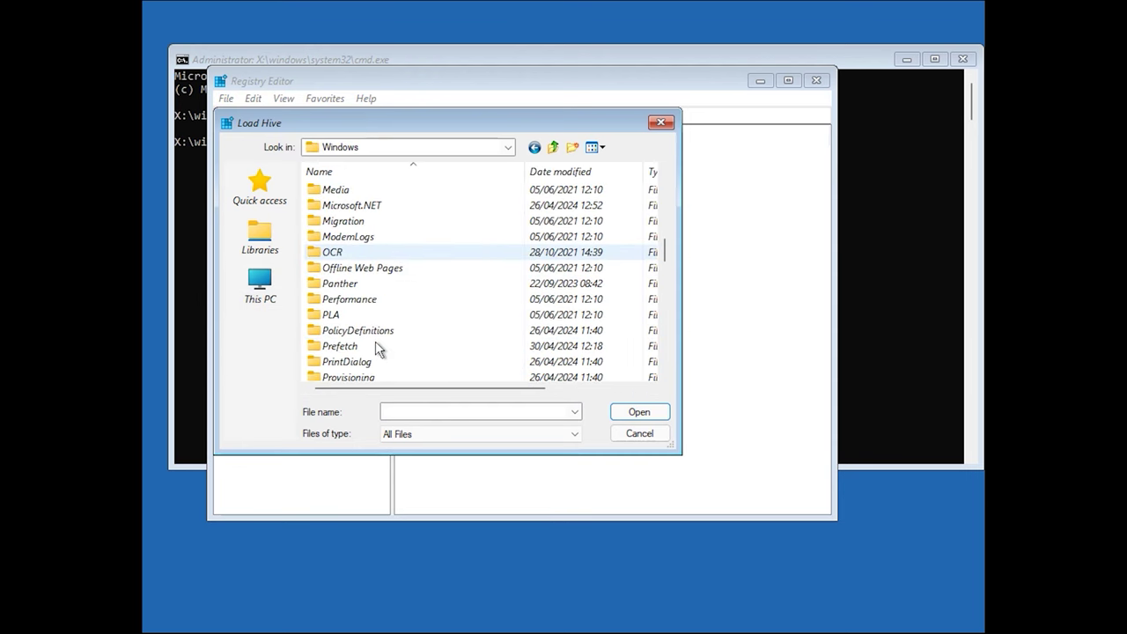
{"action": "scroll", "coordinate": [377, 349], "scroll_direction": "down", "scroll_amount": 3}
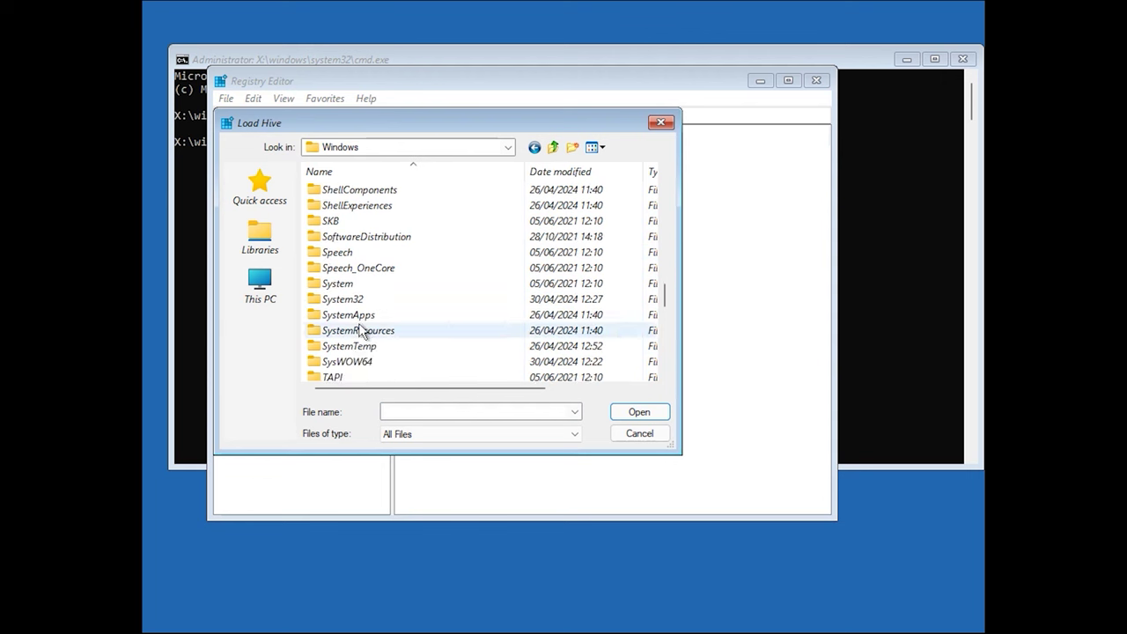
{"action": "left_click", "coordinate": [345, 302]}
{"action": "double_click", "coordinate": [345, 304]}
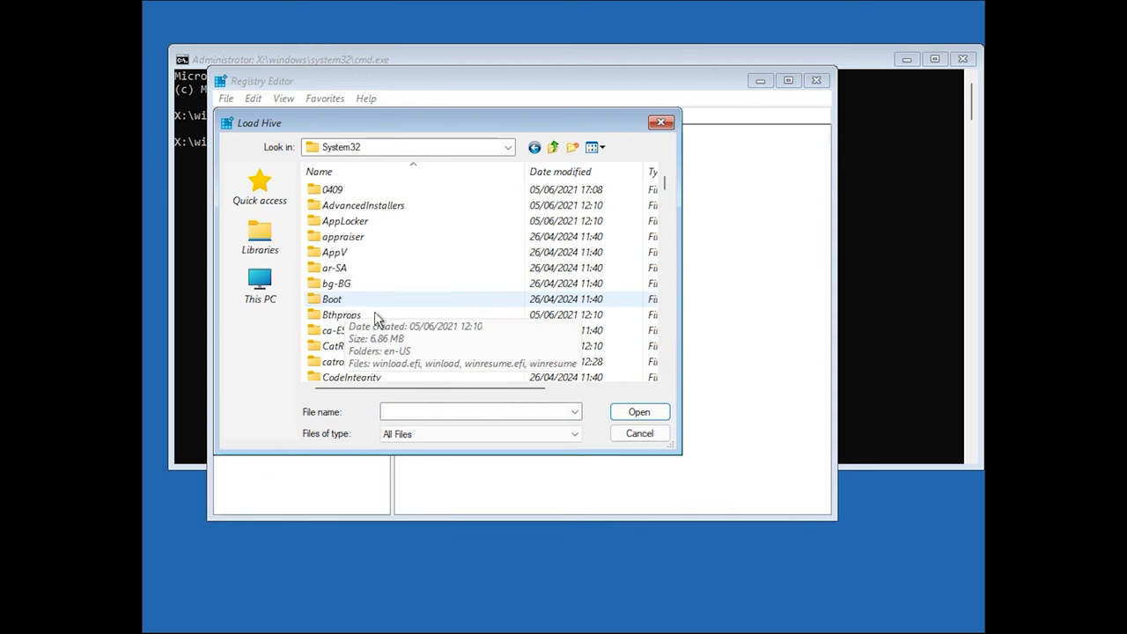
{"action": "scroll", "coordinate": [375, 310], "scroll_direction": "down", "scroll_amount": 1}
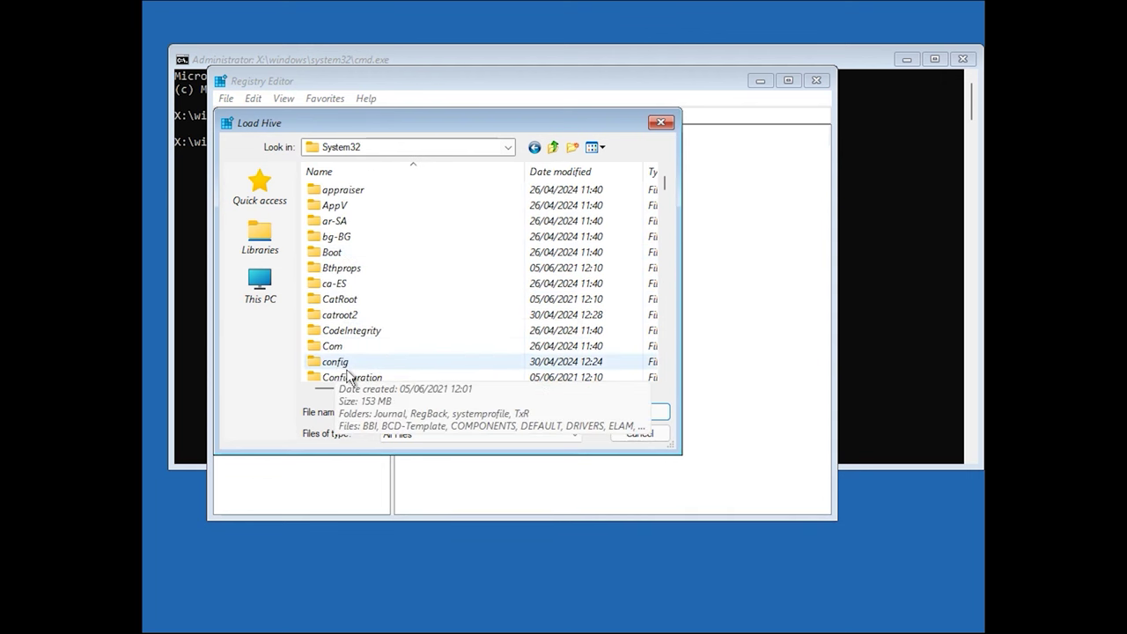
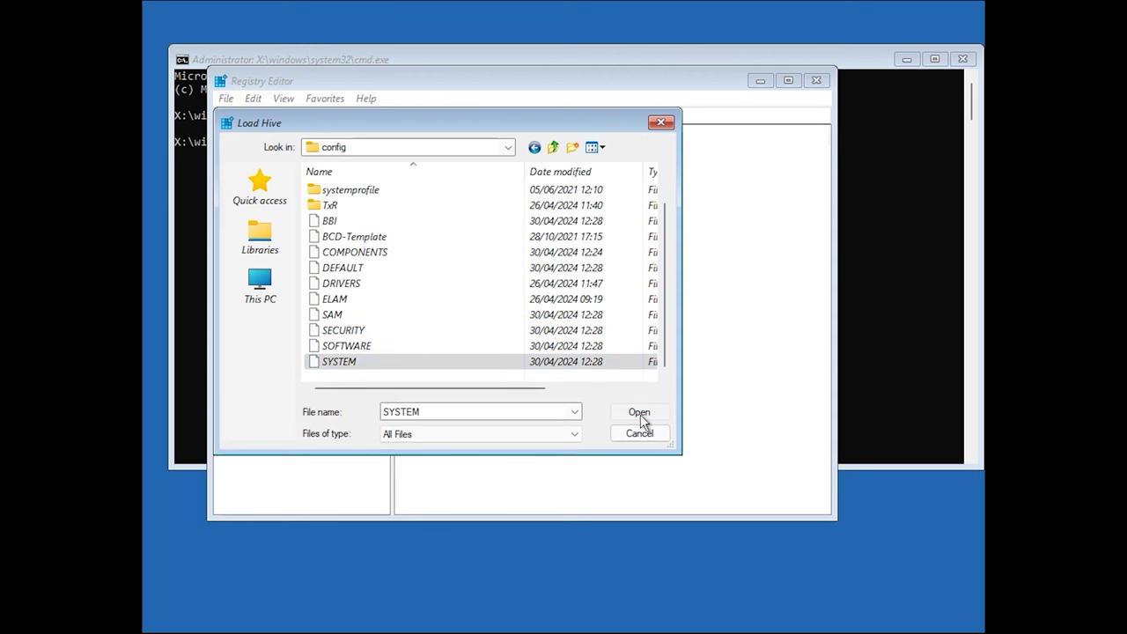
{"action": "left_click", "coordinate": [640, 414]}
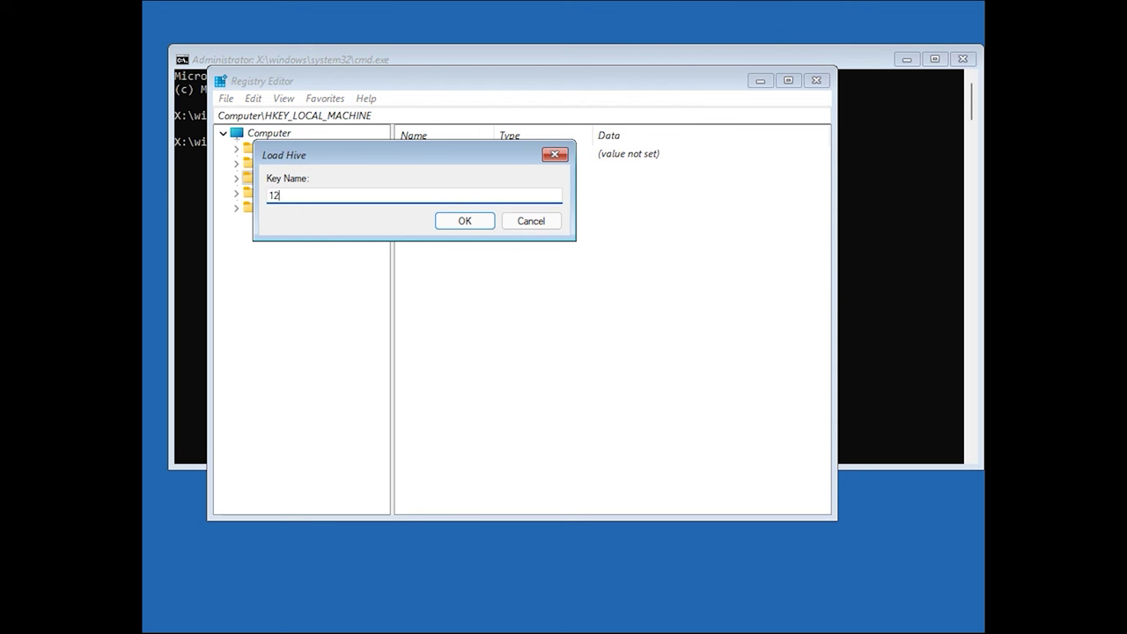
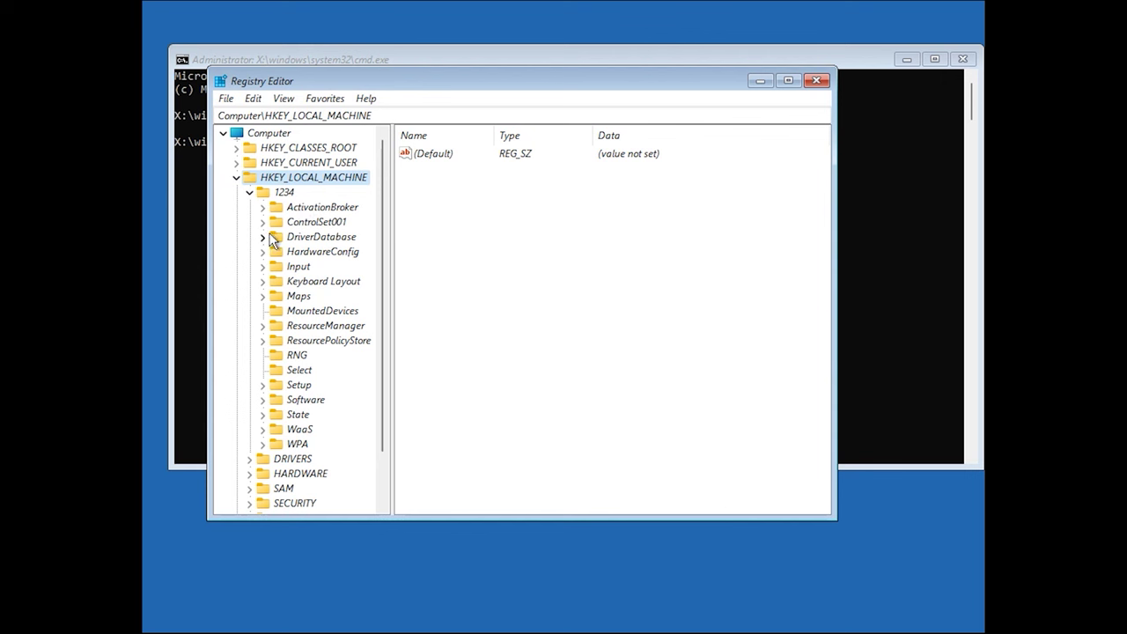
- Open the KeyIso key under HKEY_LOCAL_MACHINE\1234\ControlSet001\Services
{"action": "left_click", "coordinate": [262, 222]}
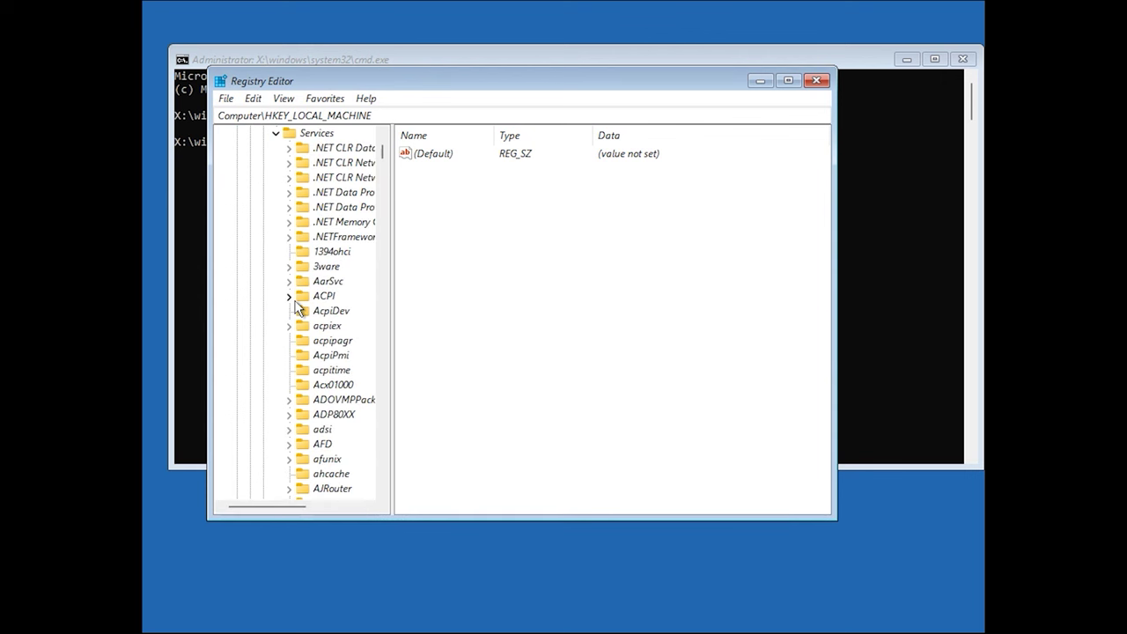
{"action": "scroll", "coordinate": [324, 426], "scroll_direction": "down", "scroll_amount": 13}
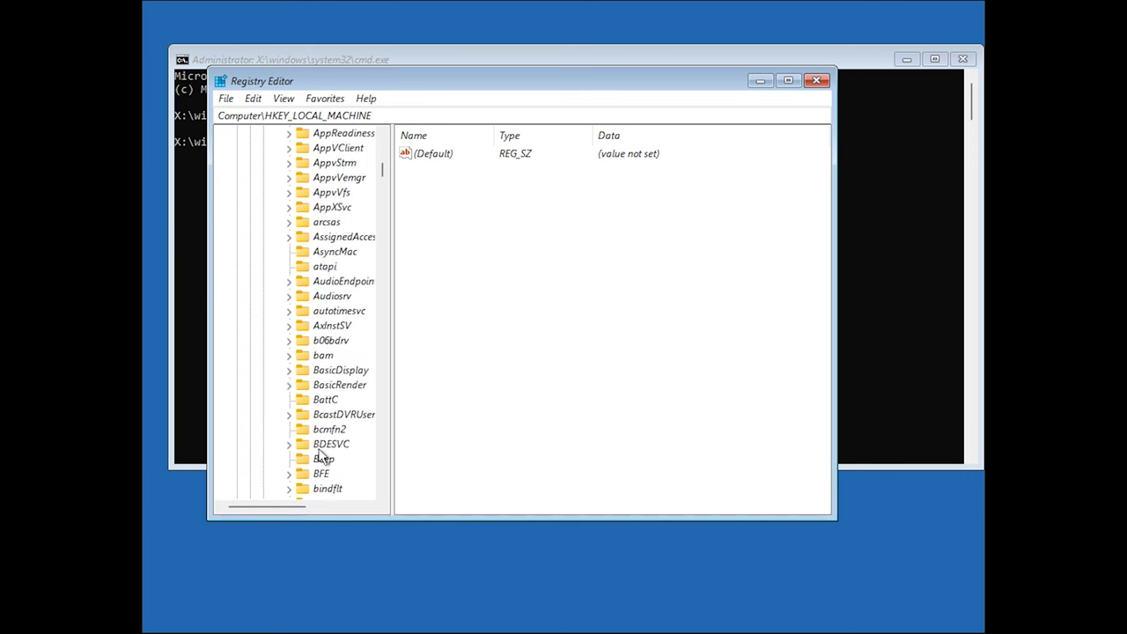
{"action": "left_click_drag", "start_coordinate": [385, 183], "coordinate": [396, 275]}
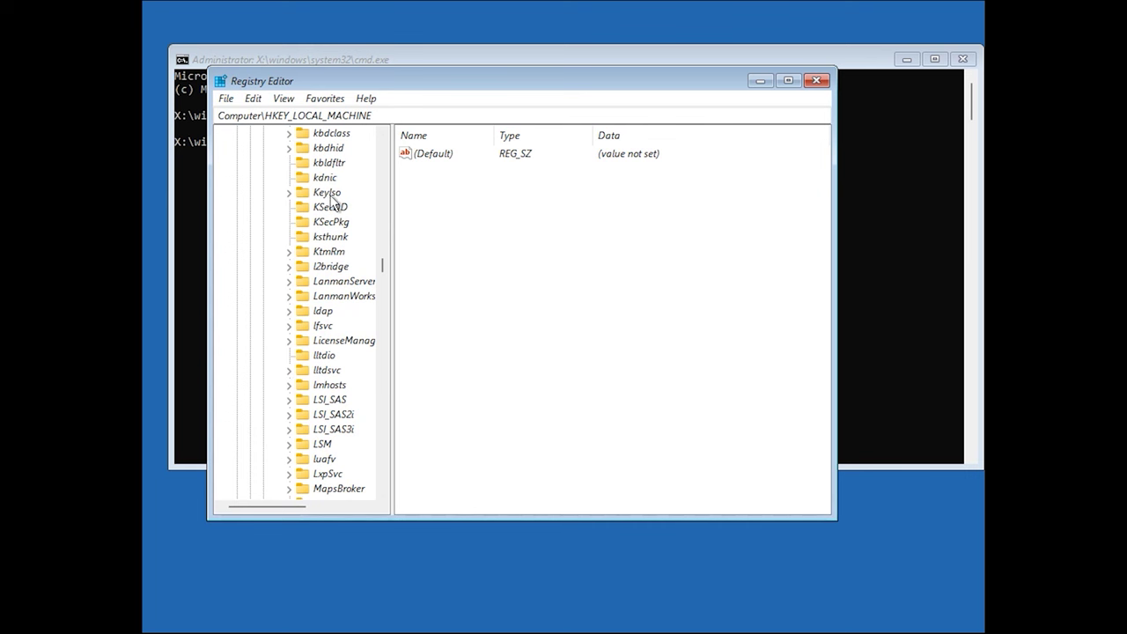
{"action": "left_click", "coordinate": [287, 193]}
{"action": "left_click", "coordinate": [328, 194]}
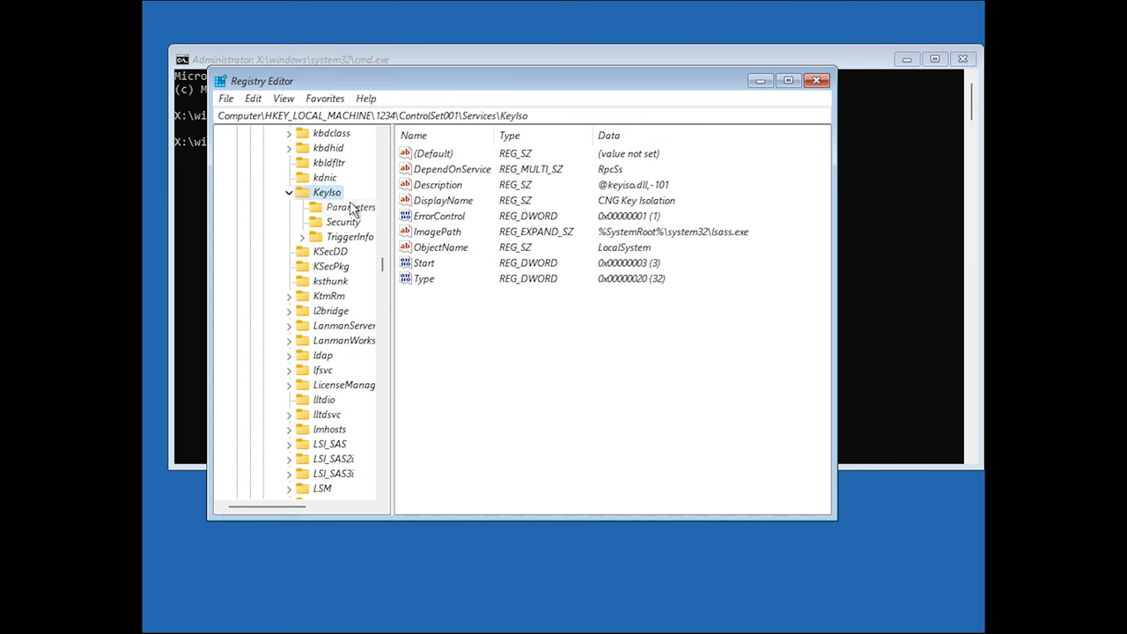
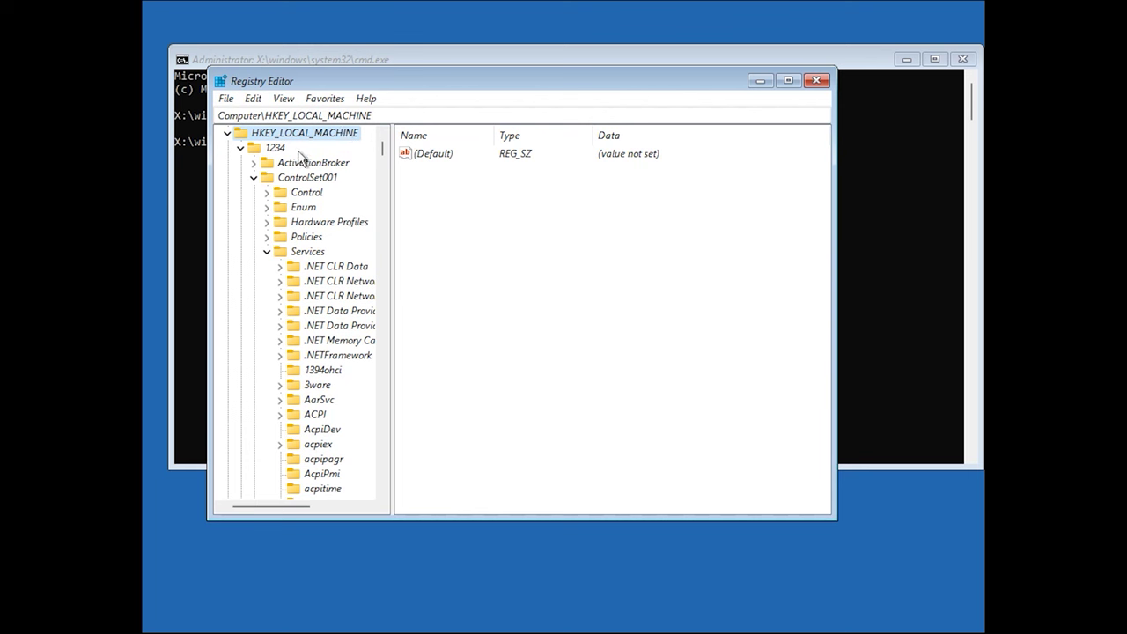
- Unload the 1234 hive and all its subkeys from HKEY_LOCAL_MACHINE
{"action": "left_click", "coordinate": [278, 149]}
{"action": "left_click", "coordinate": [240, 148]}
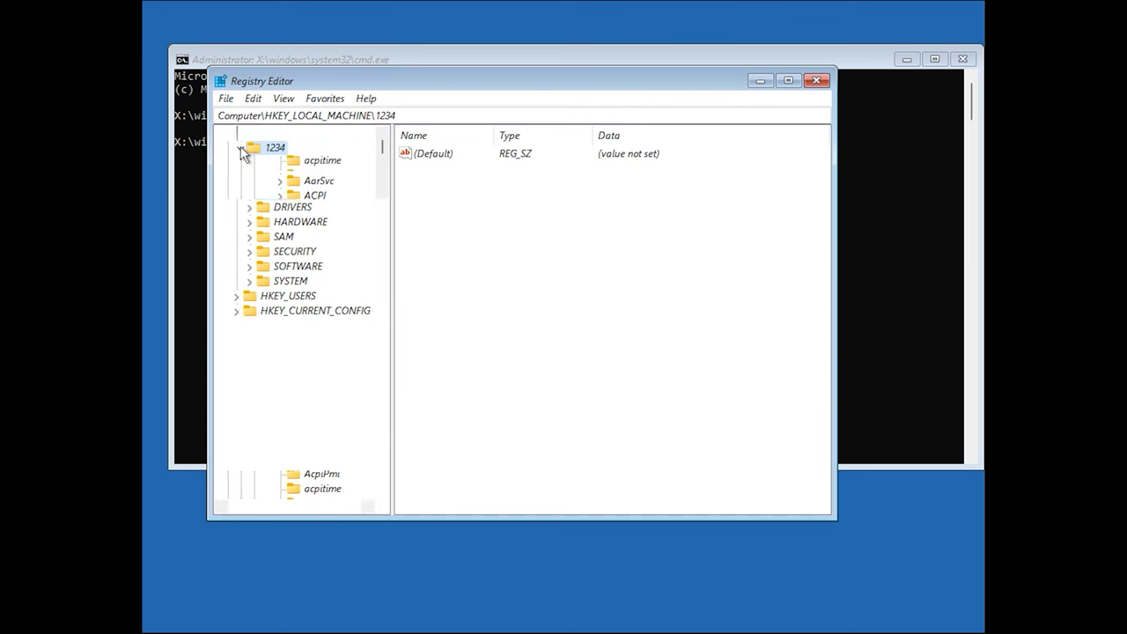
{"action": "left_click", "coordinate": [226, 99]}
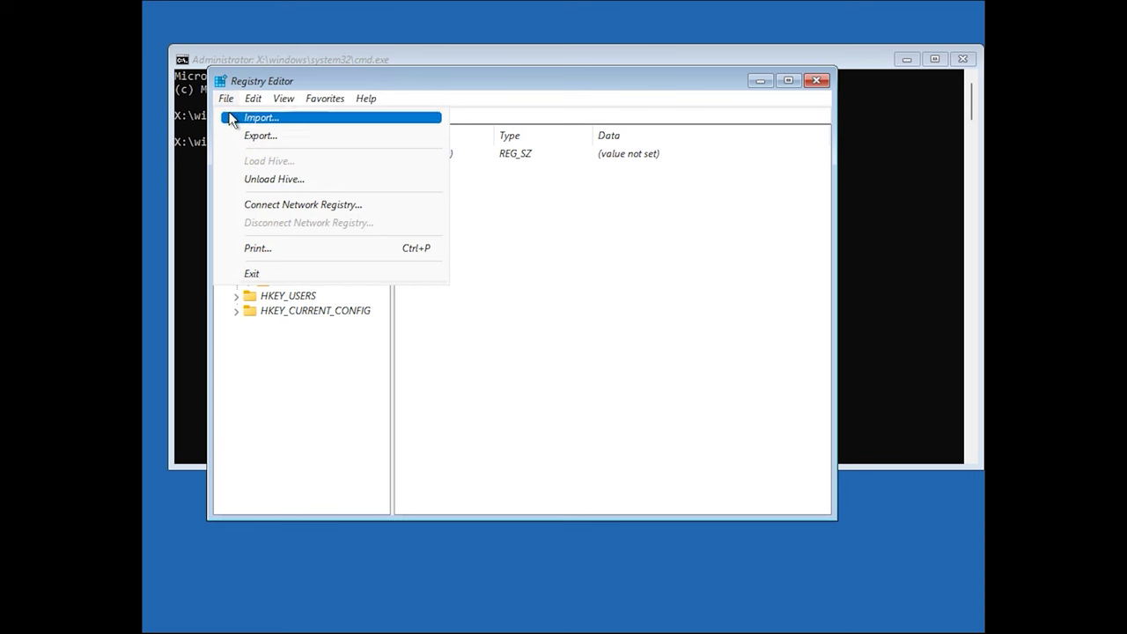
{"action": "left_click", "coordinate": [288, 181]}
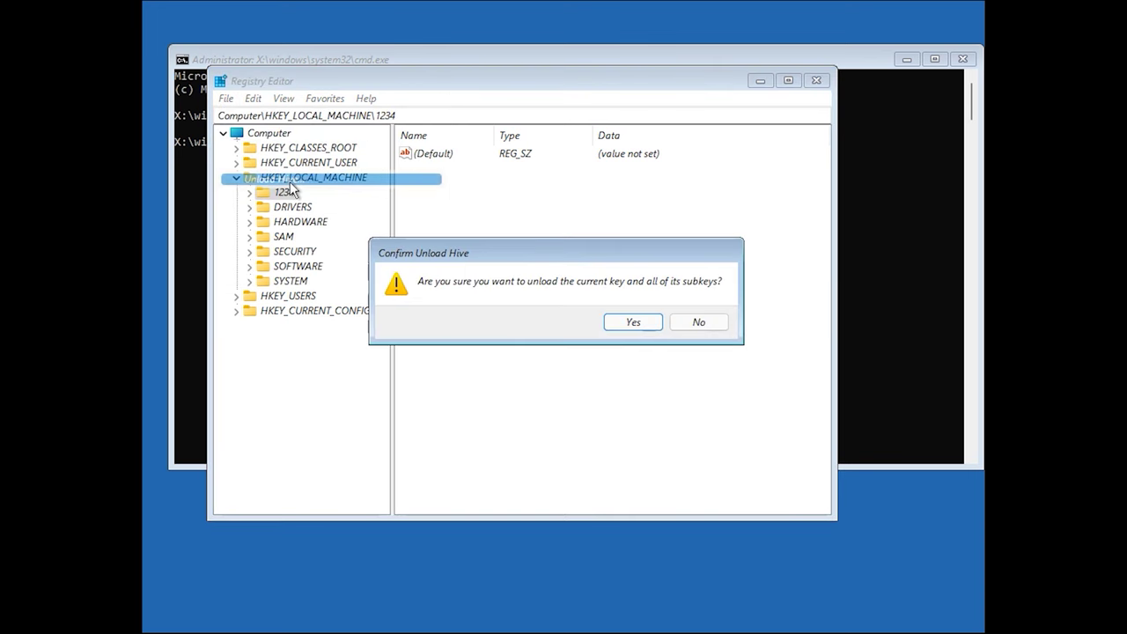
{"action": "left_click", "coordinate": [634, 321]}
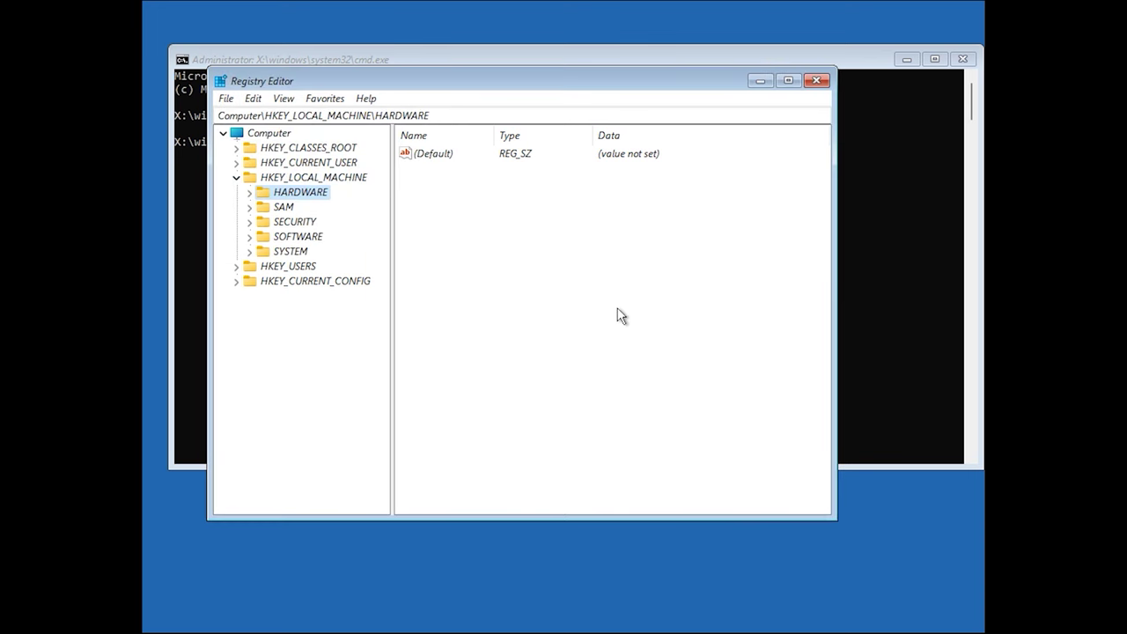
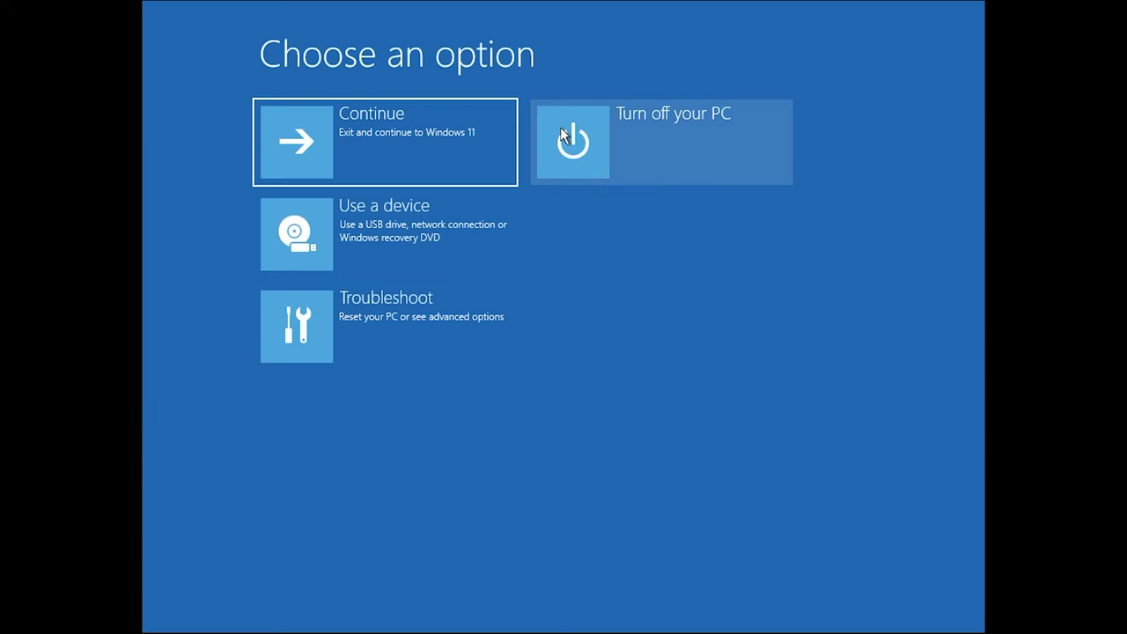
- Exit the recovery environment to Windows 11 and sign in with the account PIN
{"action": "left_click", "coordinate": [382, 155]}
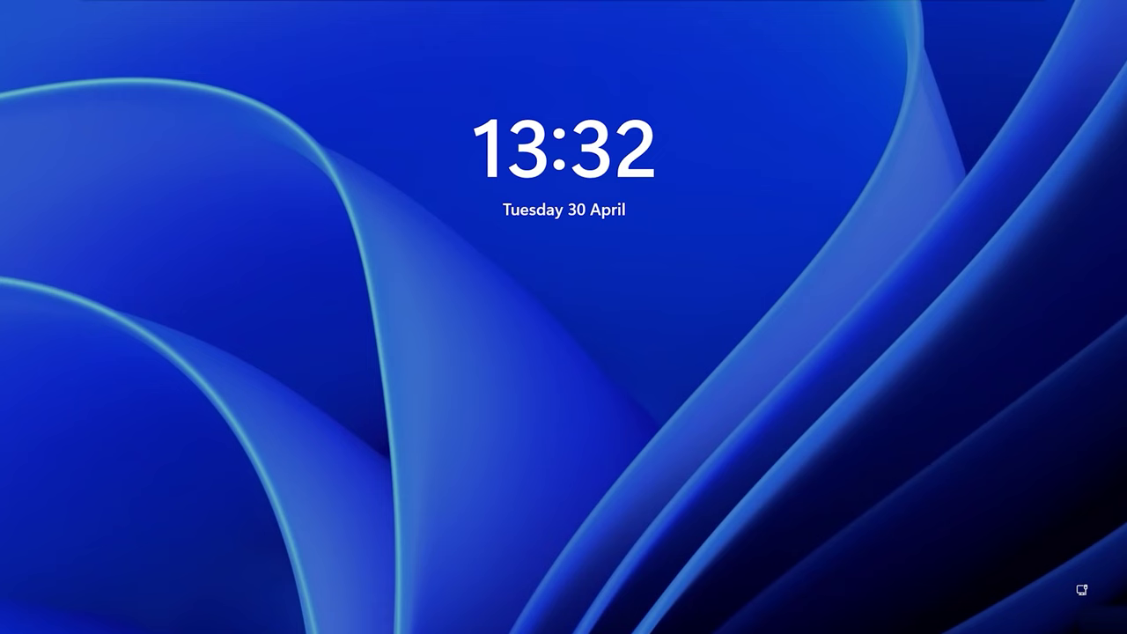
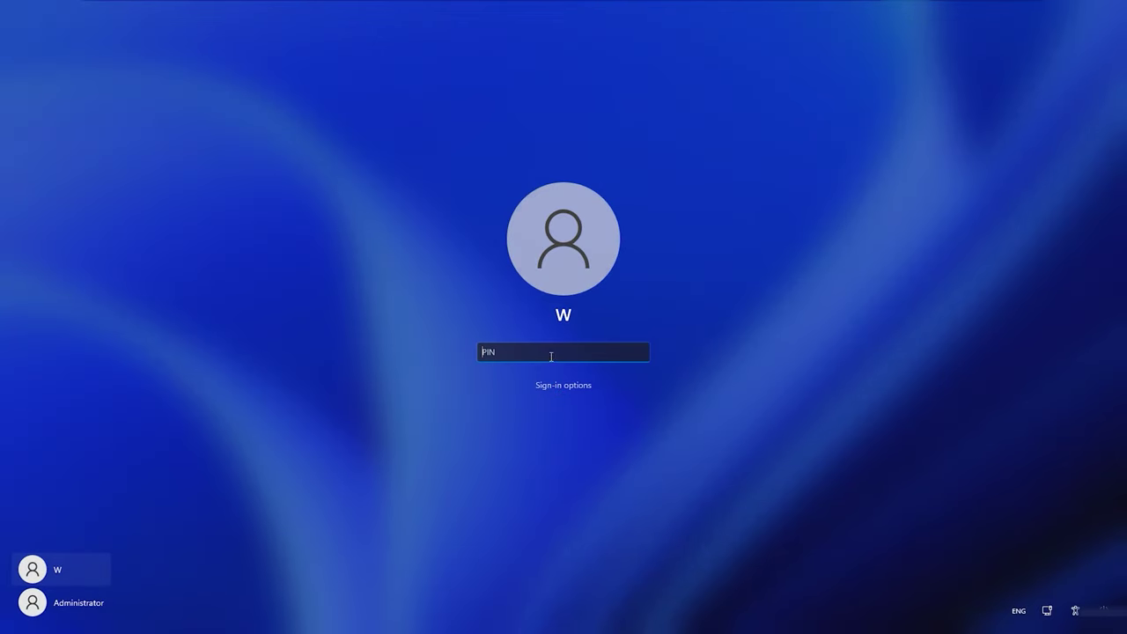
{"action": "key", "text": "Return"}
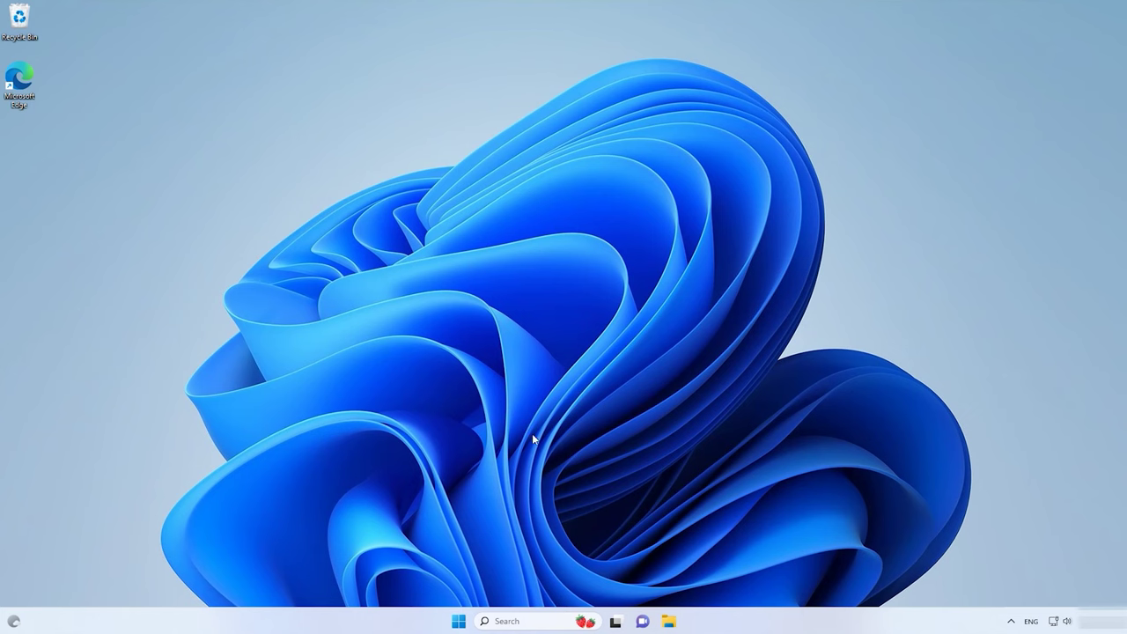
- Restart the PC into Advanced startup from the Recovery page in the System section of Windows Settings
{"action": "left_click", "coordinate": [464, 622]}
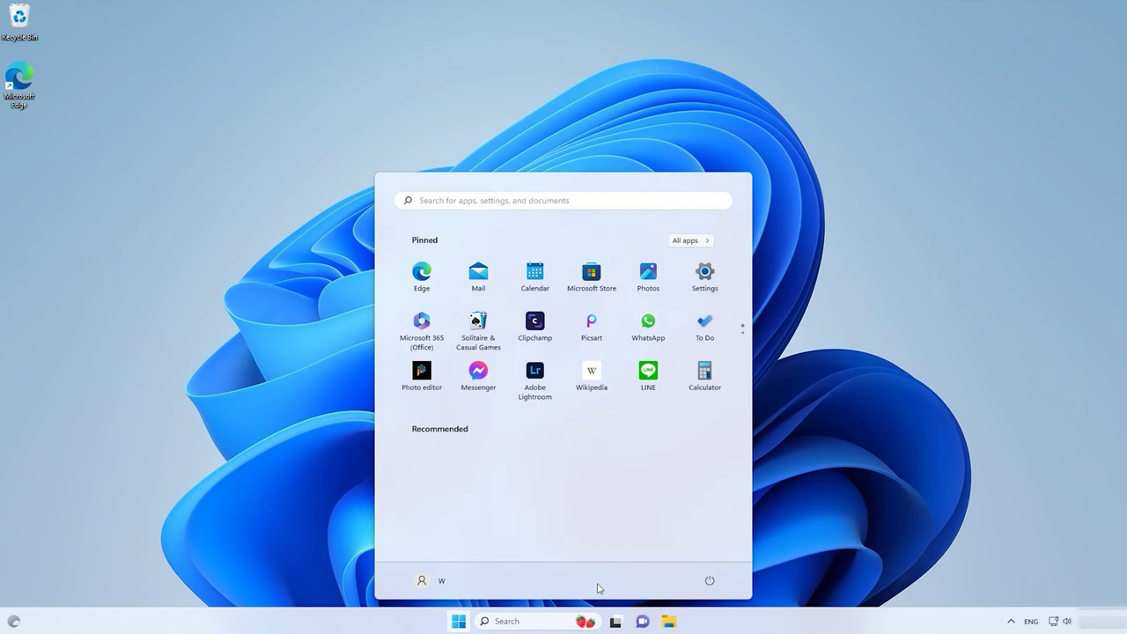
{"action": "left_click", "coordinate": [705, 276]}
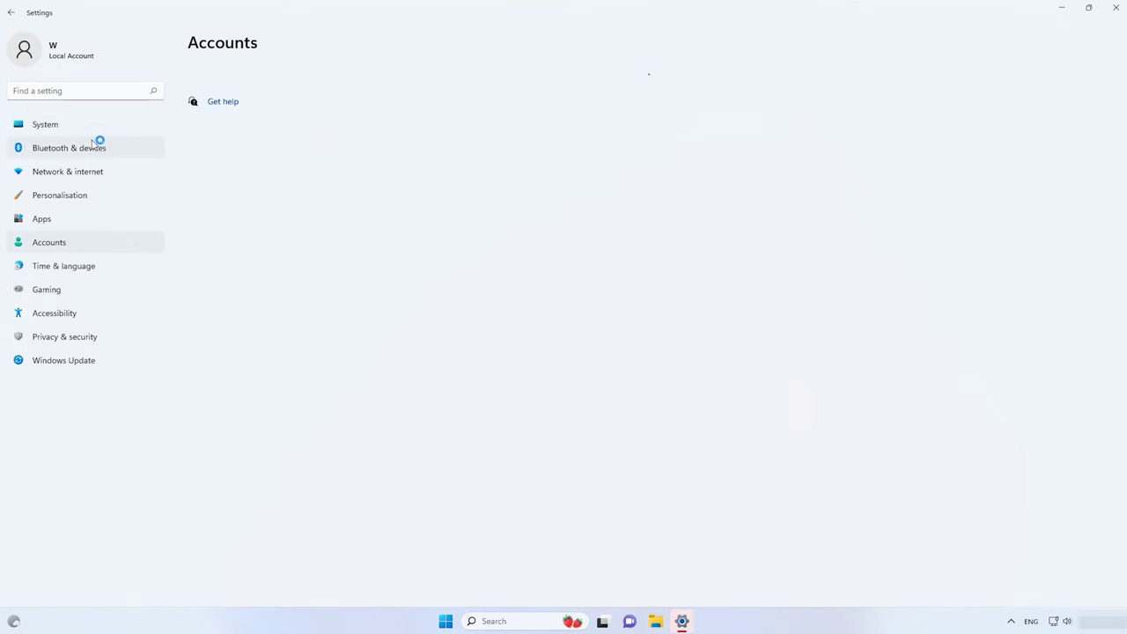
{"action": "left_click", "coordinate": [78, 132]}
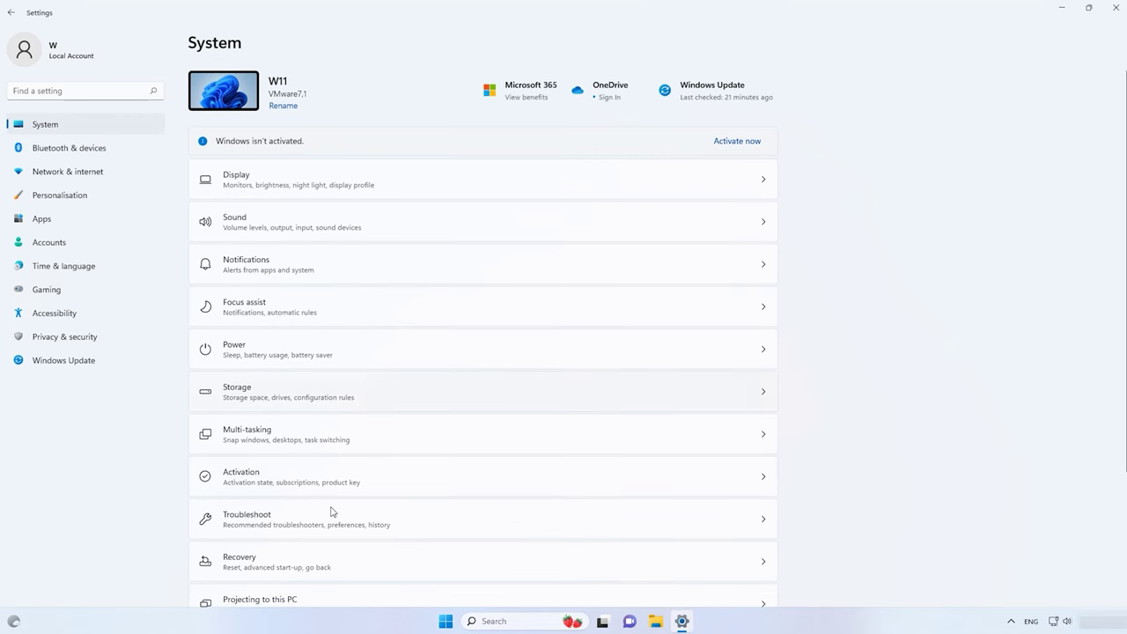
{"action": "scroll", "coordinate": [341, 498], "scroll_direction": "down", "scroll_amount": 3}
{"action": "left_click", "coordinate": [284, 397]}
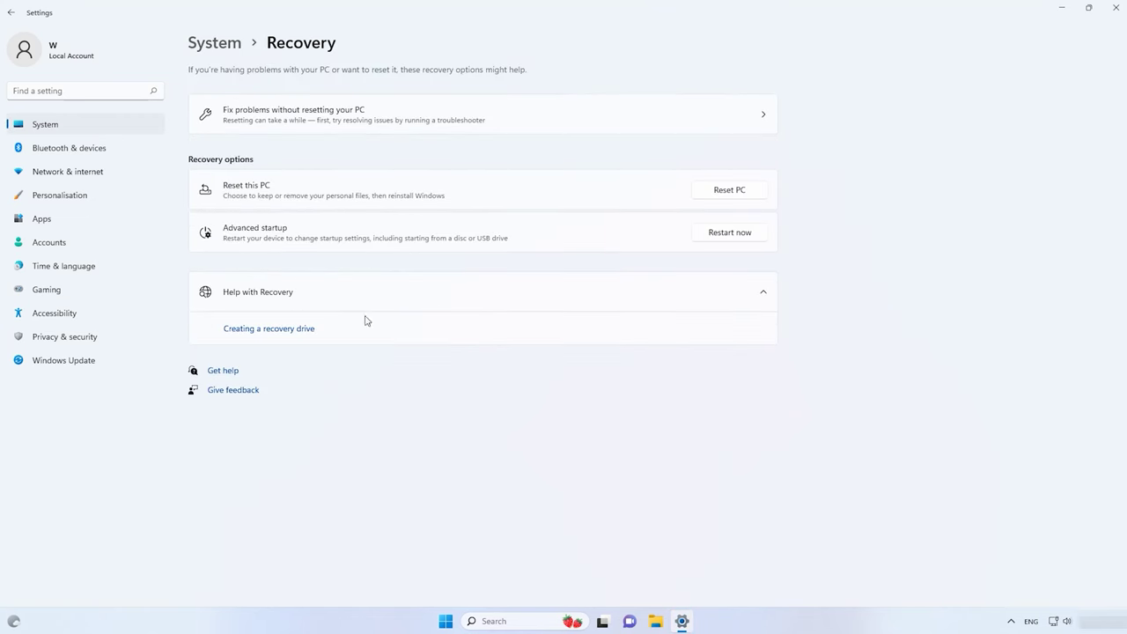
{"action": "left_click", "coordinate": [738, 235]}
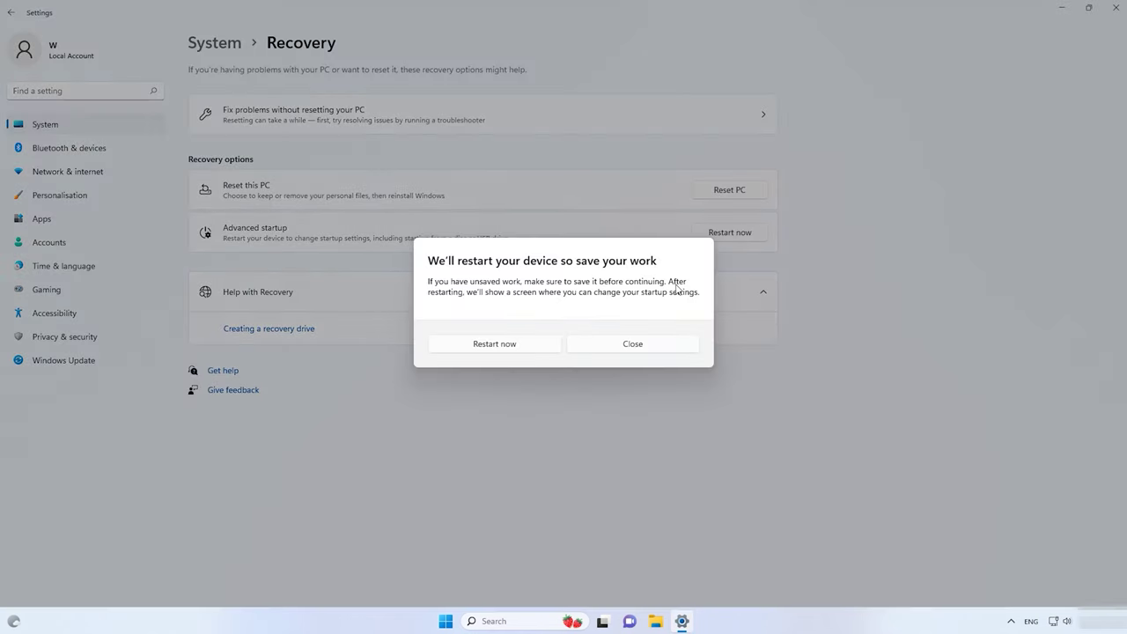
{"action": "left_click", "coordinate": [494, 345]}
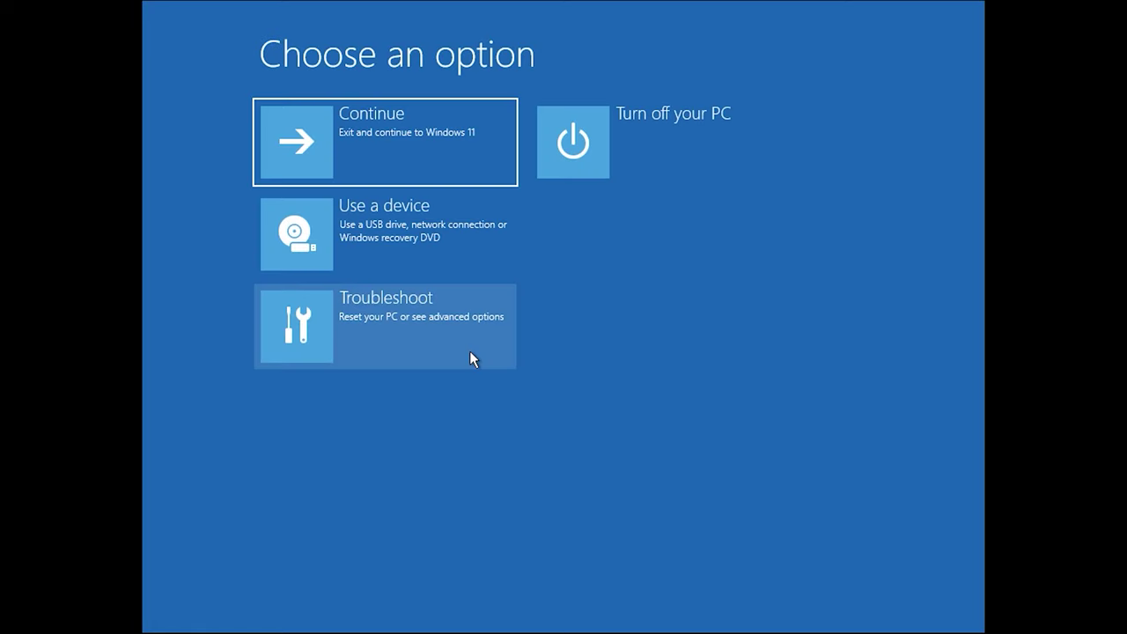
- Open Command Prompt from the advanced troubleshooting options of the recovery environment
{"action": "left_click", "coordinate": [401, 338]}
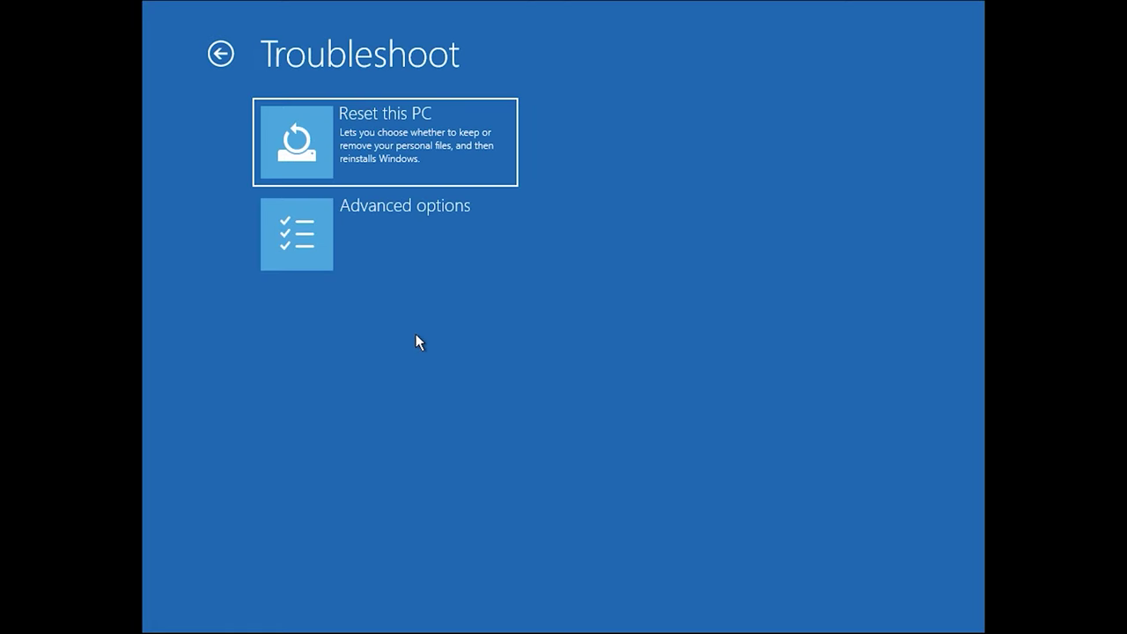
{"action": "left_click", "coordinate": [406, 236]}
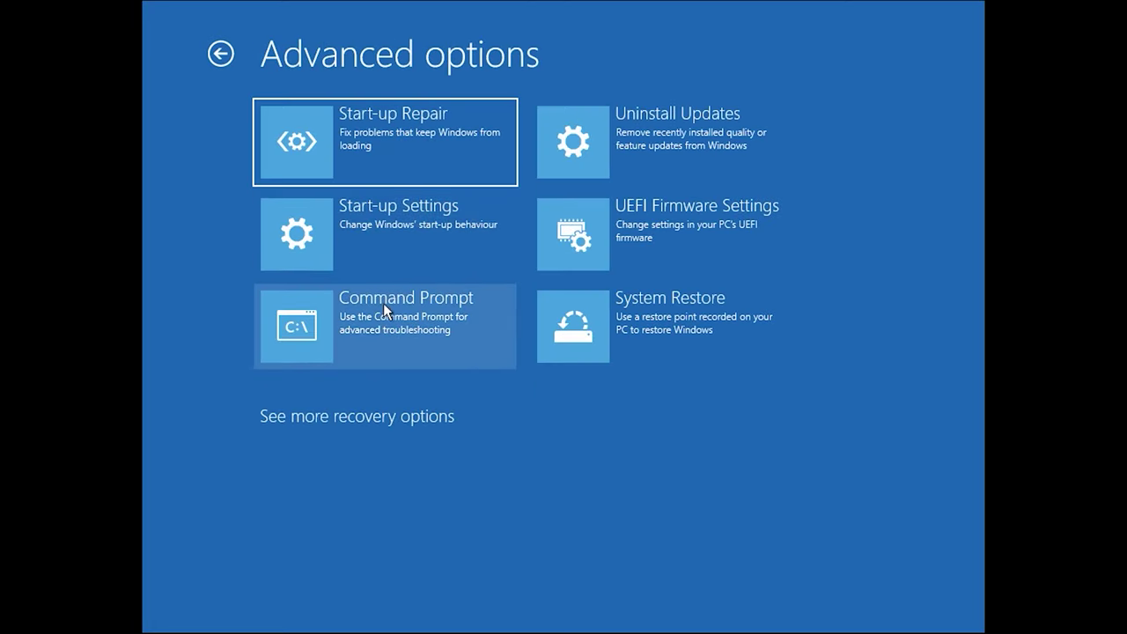
{"action": "left_click", "coordinate": [383, 328]}
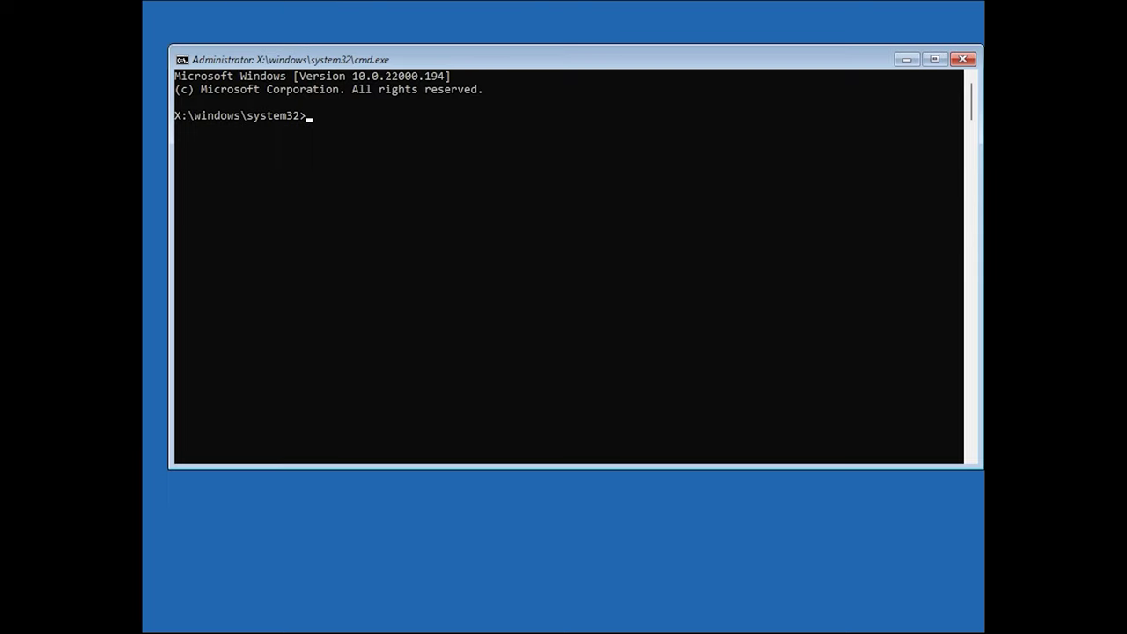
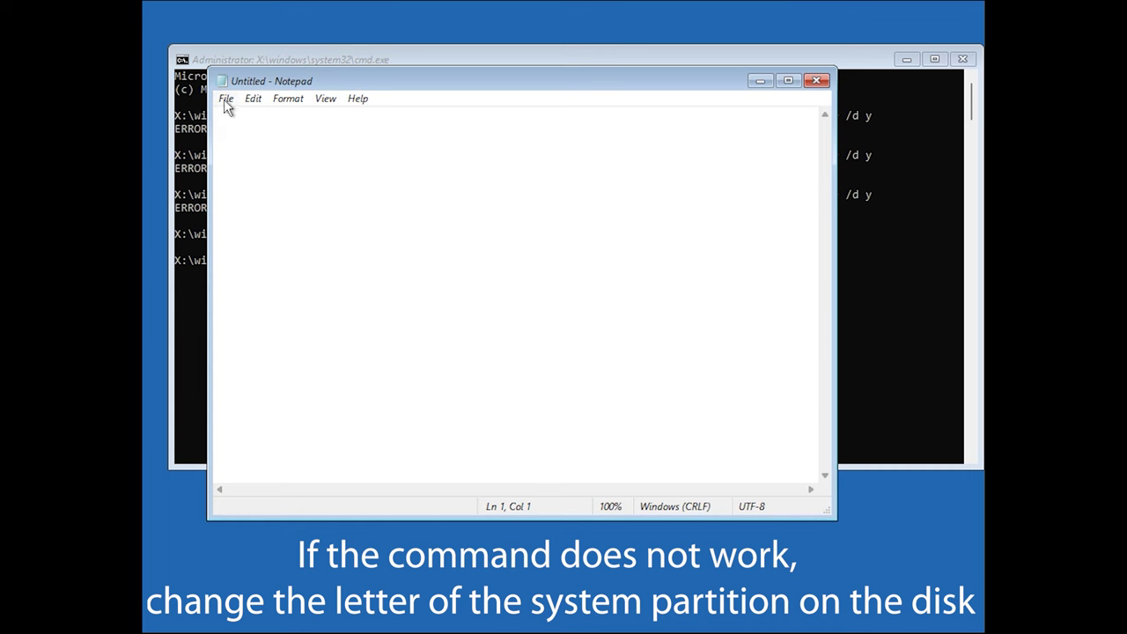
- Check the drives under This PC through Notepad's Open dialog to identify the Windows system partition's letter, then close the dialog
{"action": "left_click", "coordinate": [226, 100]}
{"action": "left_click", "coordinate": [280, 158]}
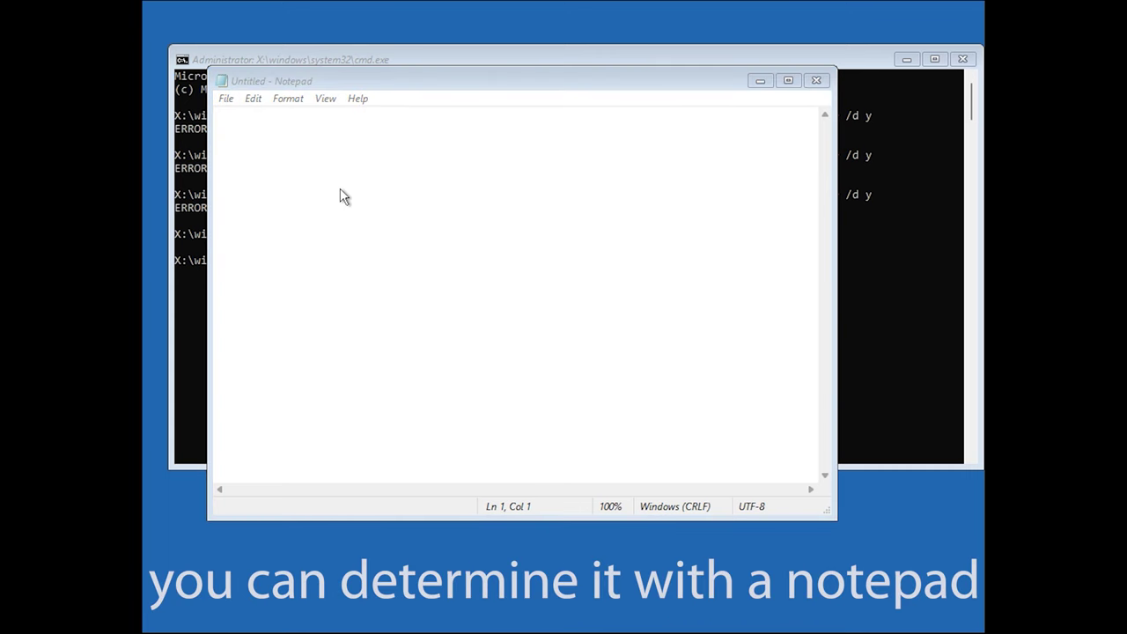
{"action": "left_click", "coordinate": [278, 291]}
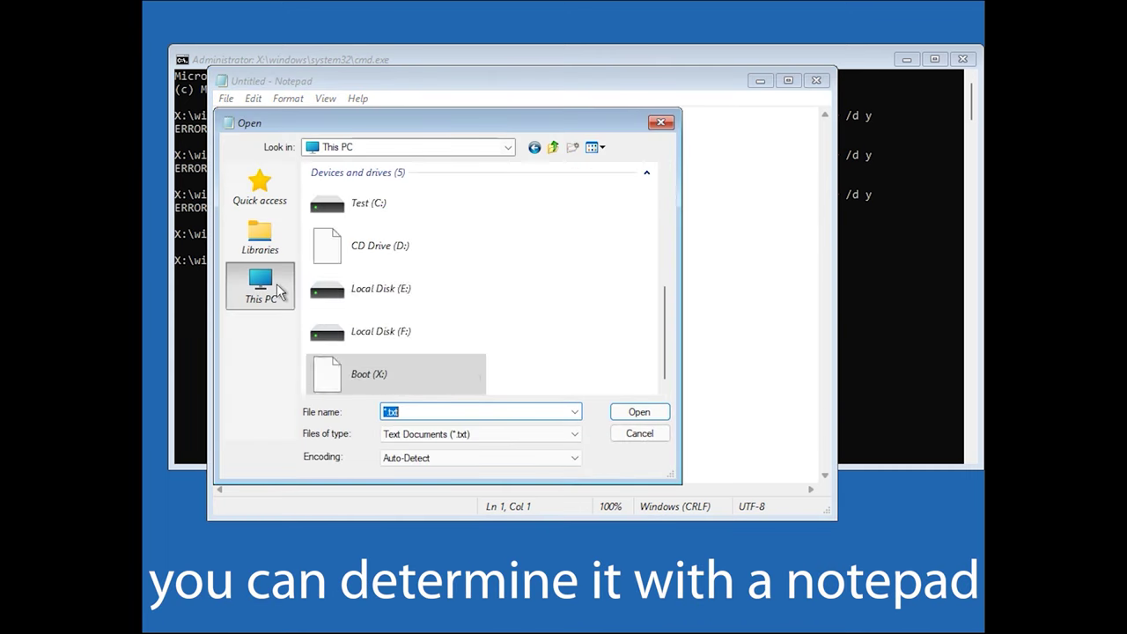
{"action": "left_click", "coordinate": [413, 297]}
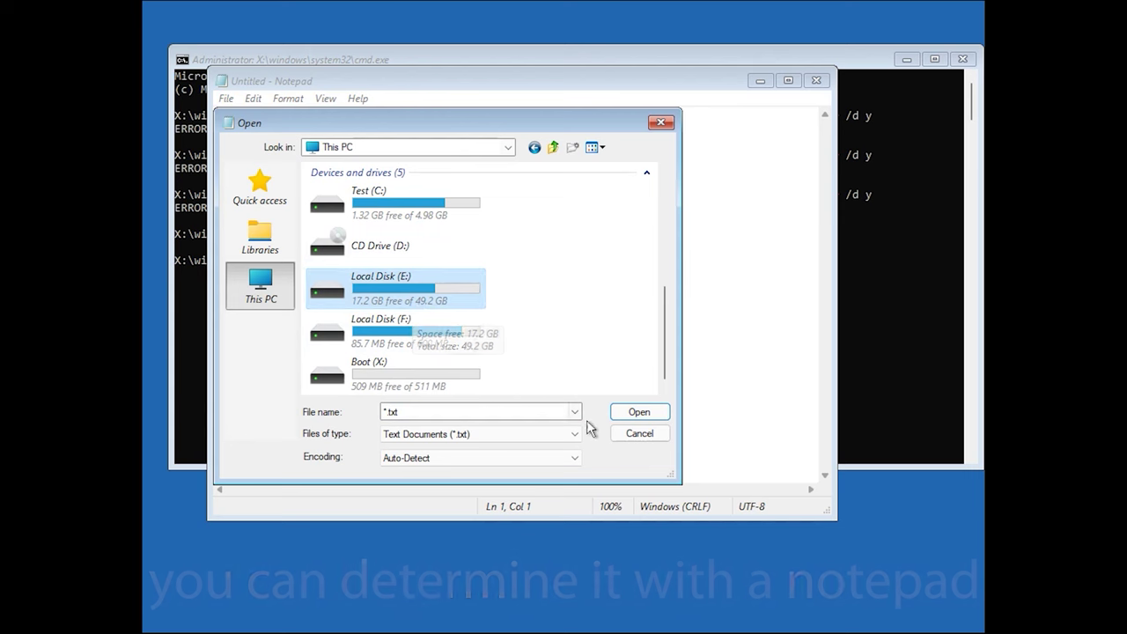
{"action": "left_click", "coordinate": [630, 435]}
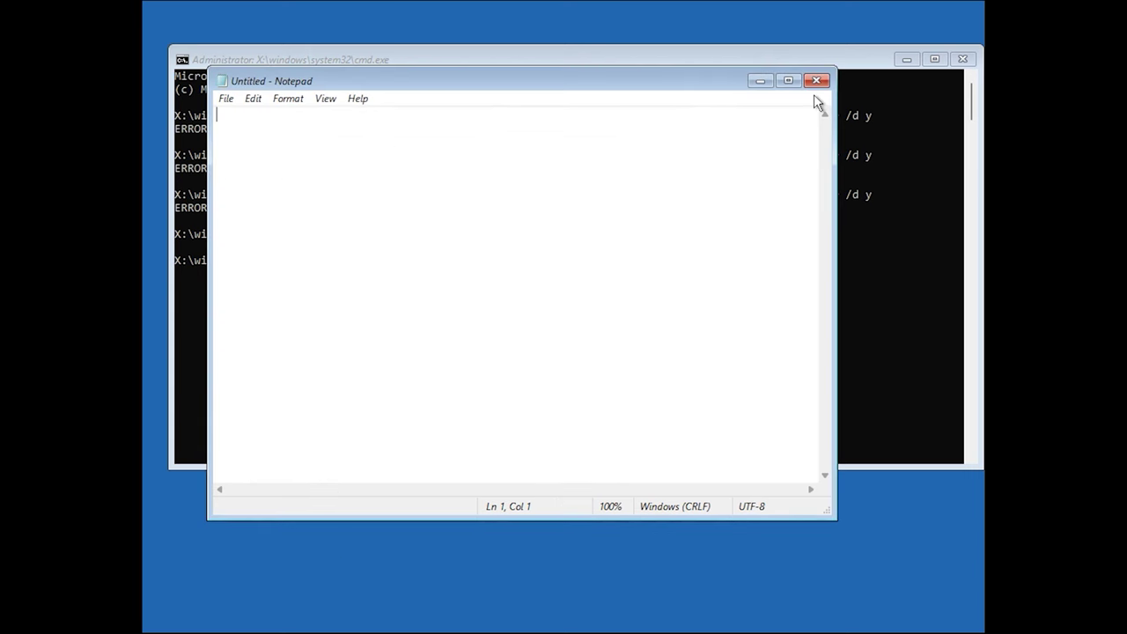
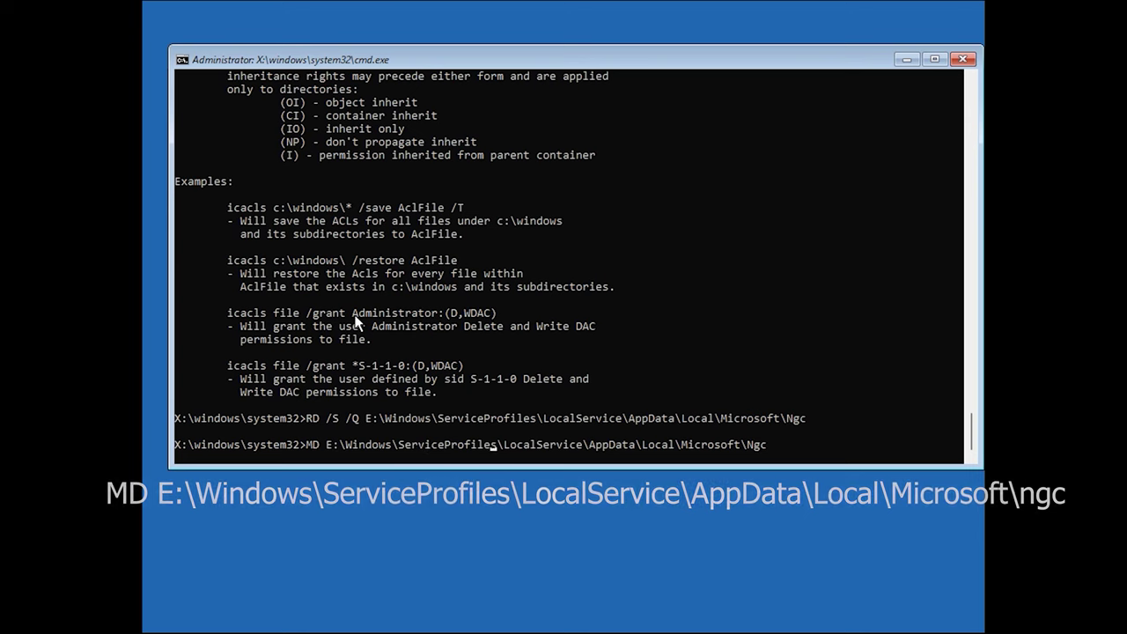
- Recreate E:\Windows\ServiceProfiles\LocalService\AppData\Local\Microsoft\Ngc with MD and reset its permissions using icacls with /T /Q /C /RESET
{"action": "key", "text": "Return"}
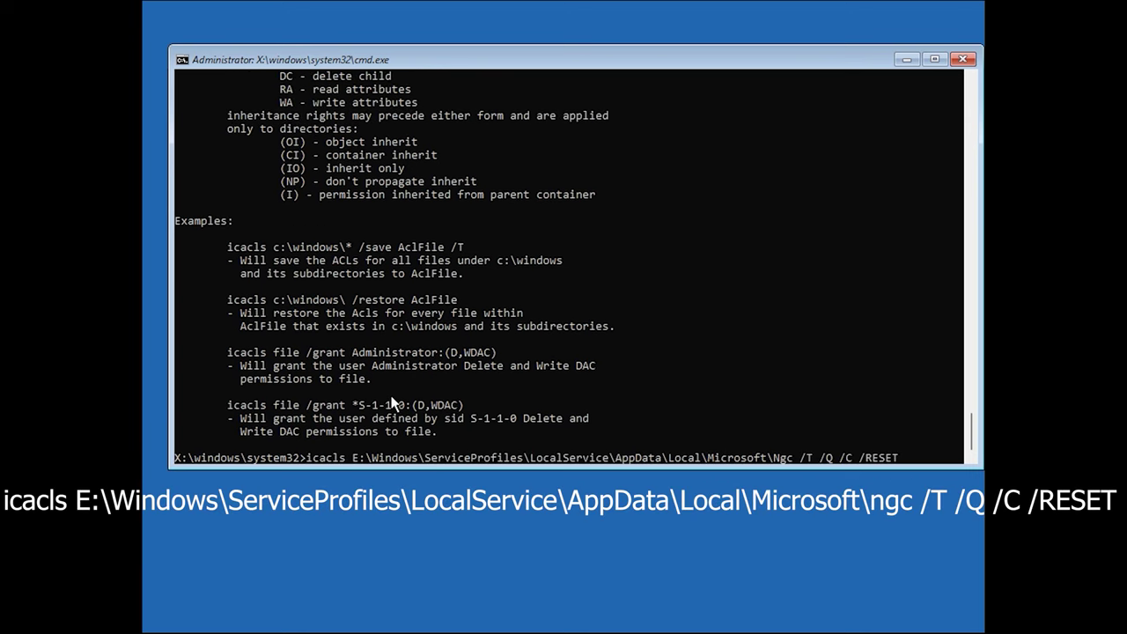
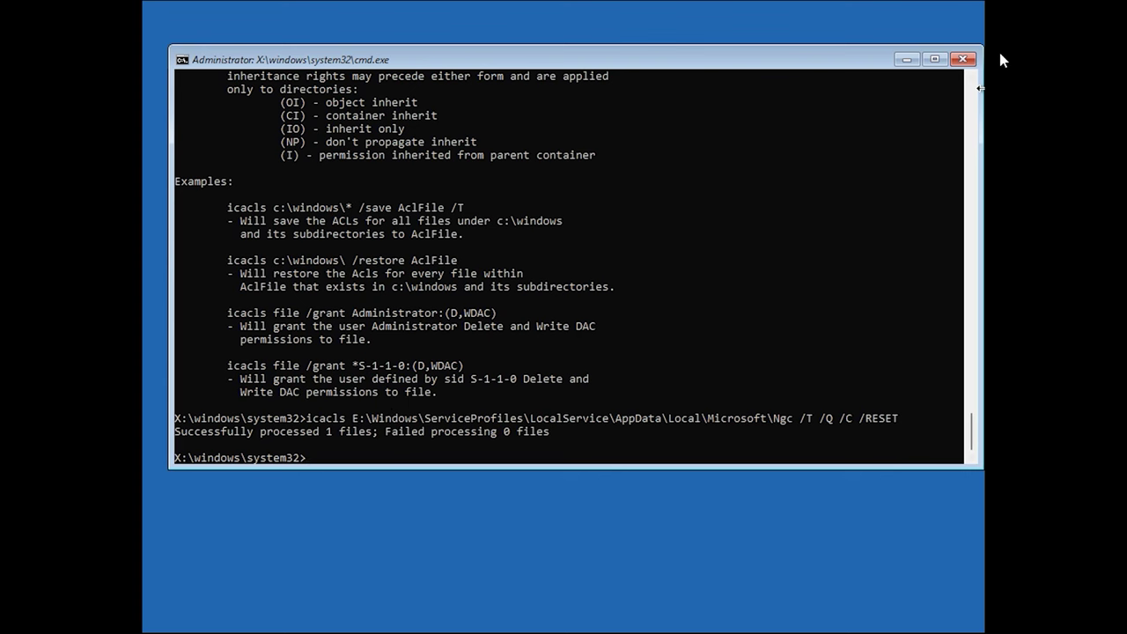
- Close Command Prompt and exit the recovery environment to Windows 11
{"action": "left_click", "coordinate": [964, 59]}
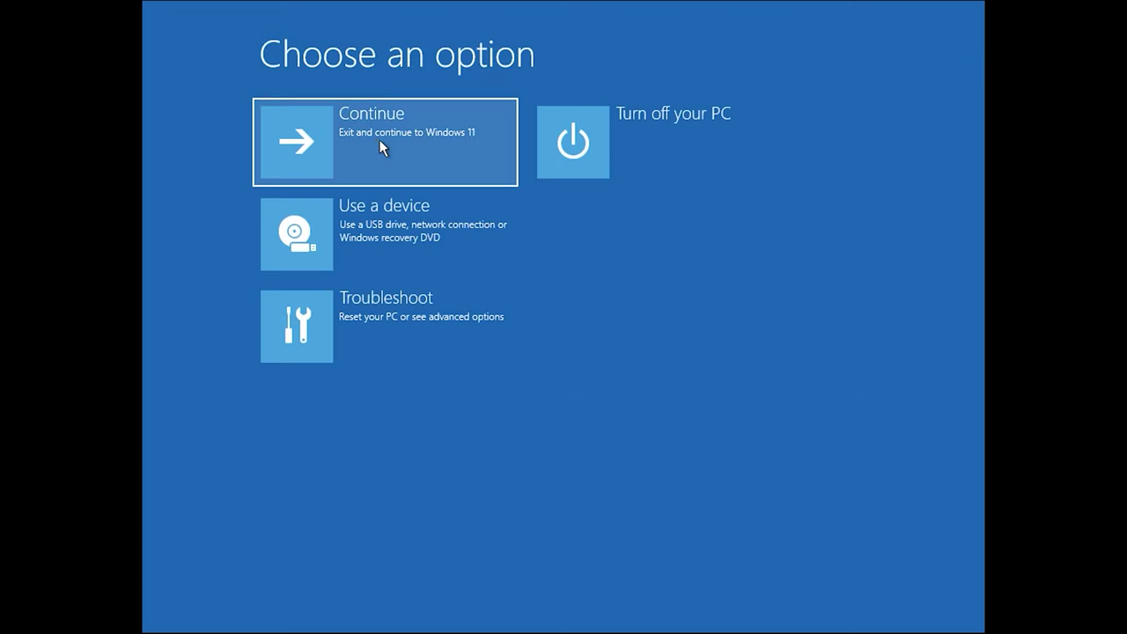
{"action": "left_click", "coordinate": [379, 141]}
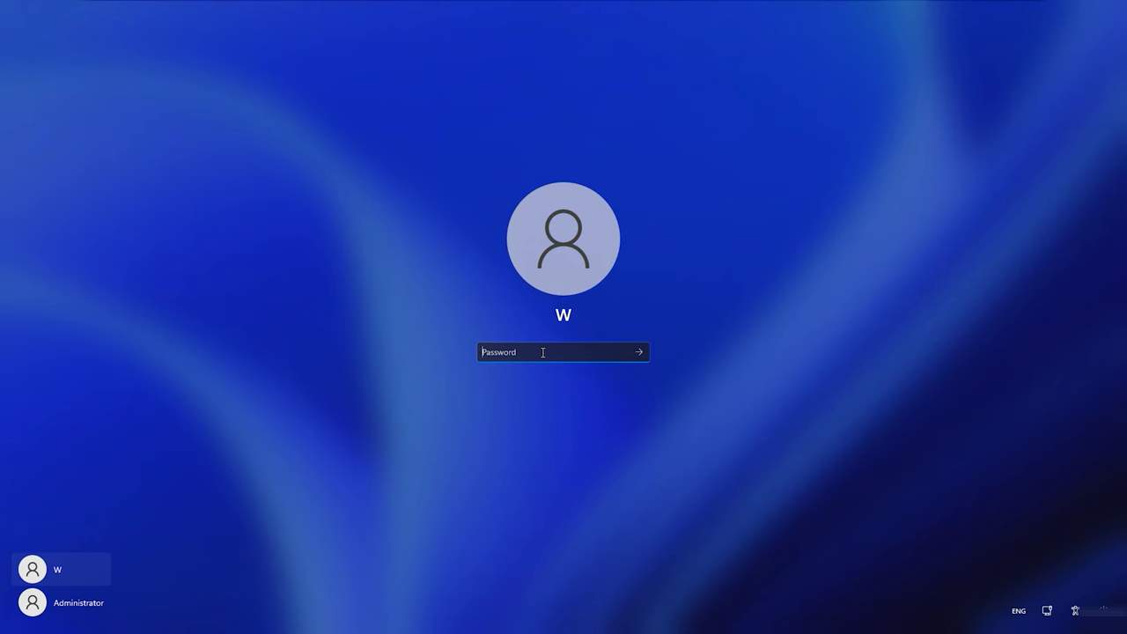
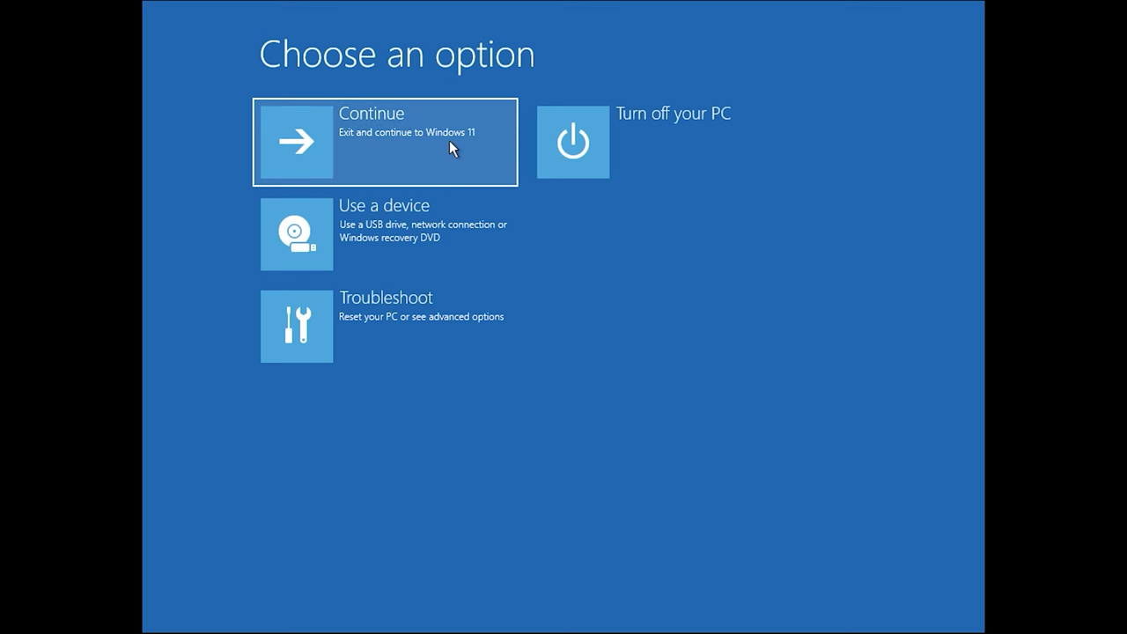
- Open Uninstall Updates from the advanced troubleshooting options of the recovery environment
{"action": "left_click", "coordinate": [414, 335]}
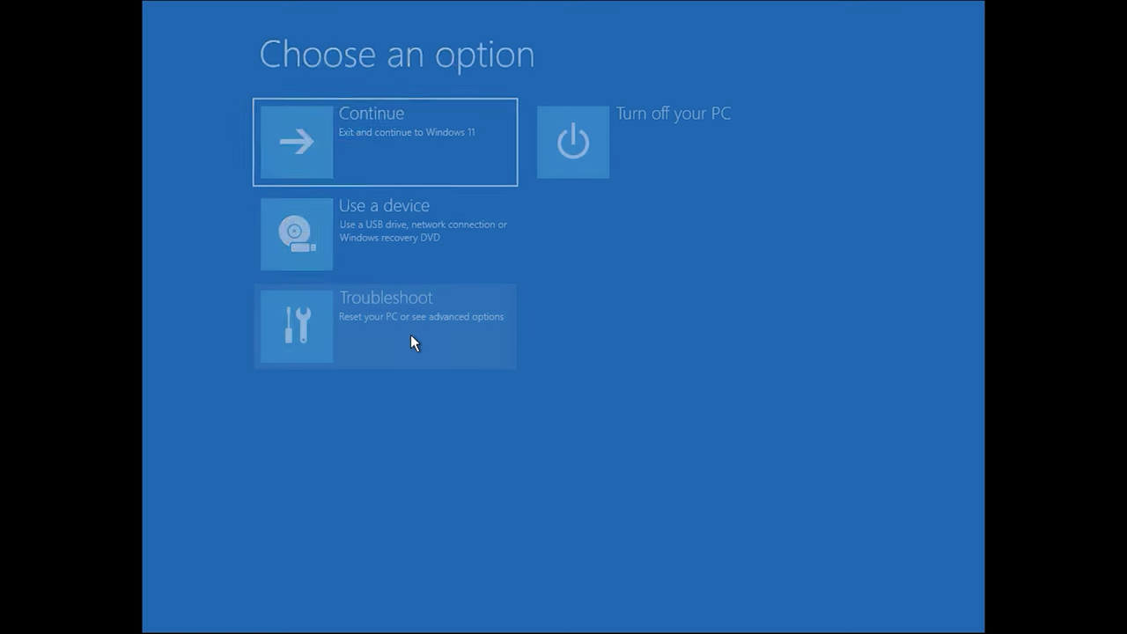
{"action": "left_click", "coordinate": [404, 231]}
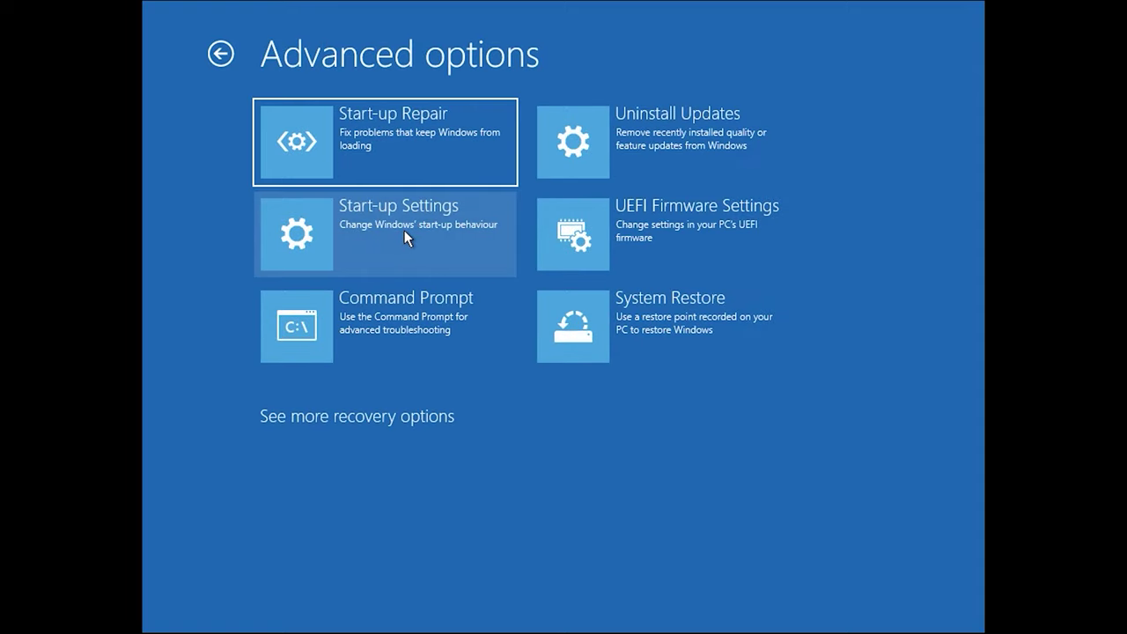
{"action": "left_click", "coordinate": [689, 162]}
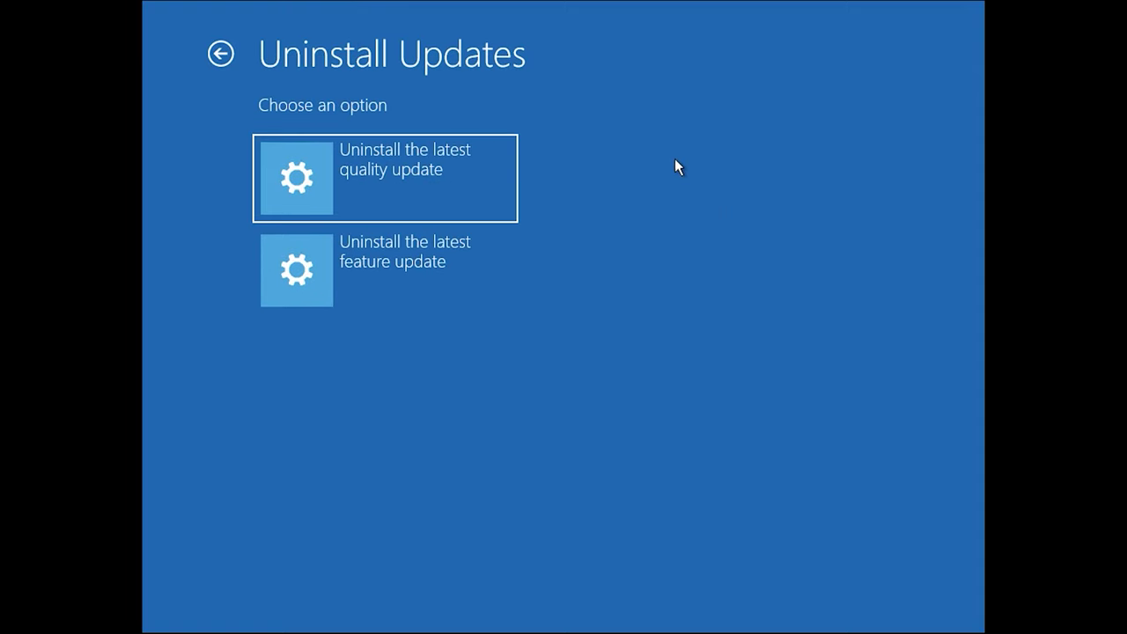